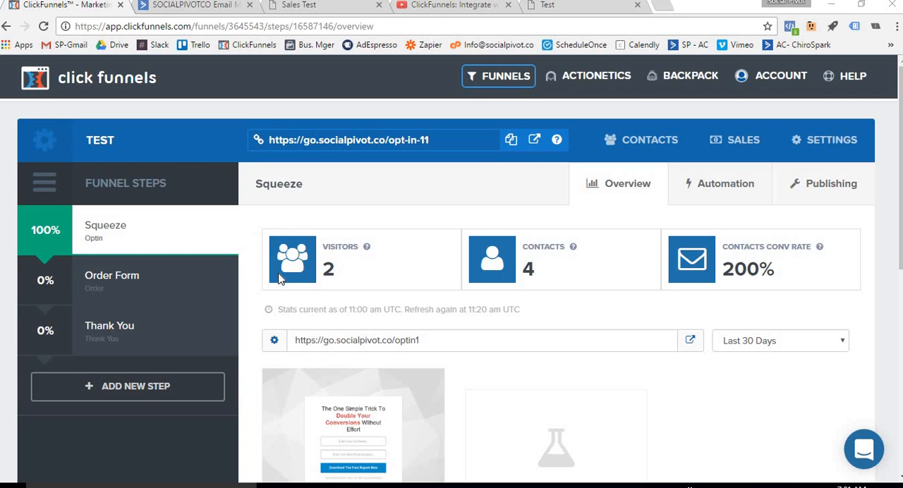
Review the trigger conditions offered for a new email in the Order Form step's automation, and return to the Squeeze step
{"action": "left_click", "coordinate": [101, 282]}
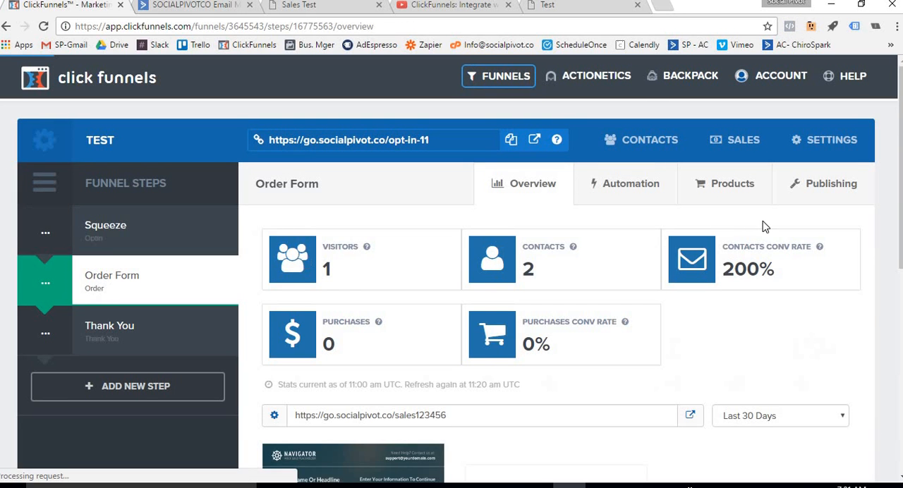
{"action": "left_click", "coordinate": [621, 189]}
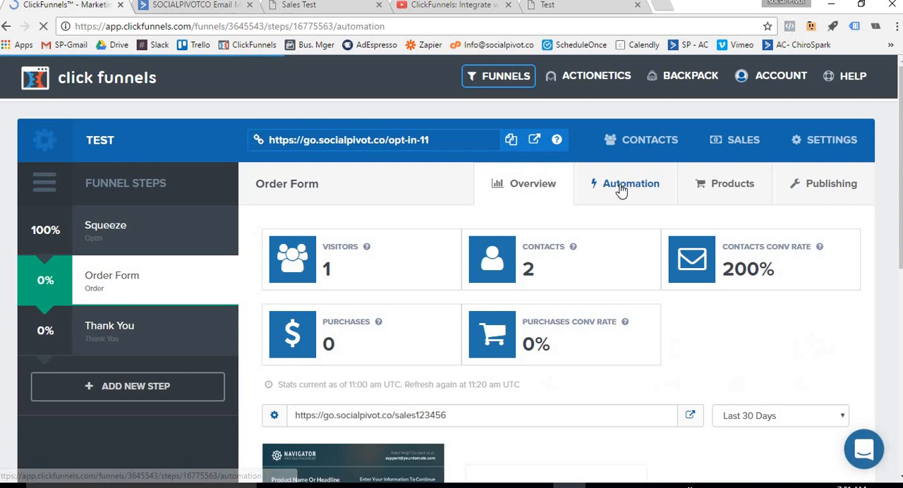
{"action": "scroll", "coordinate": [412, 214], "scroll_direction": "down", "scroll_amount": 1}
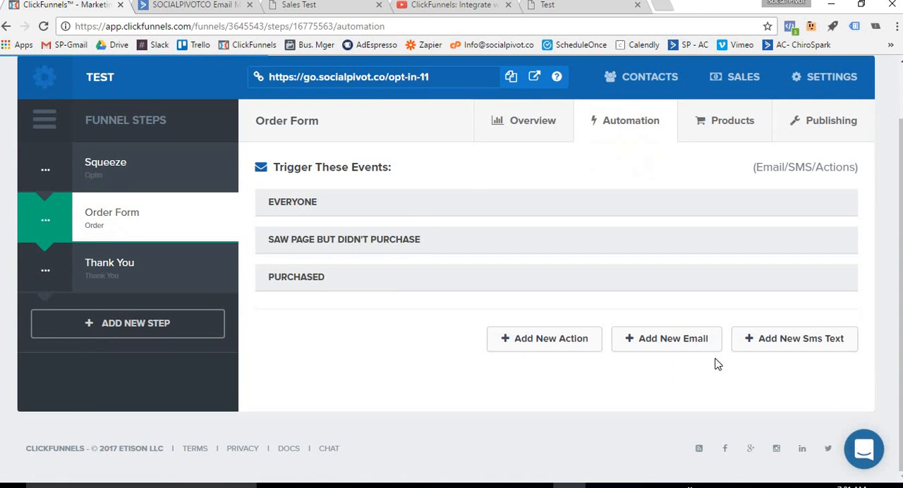
{"action": "left_click", "coordinate": [676, 342]}
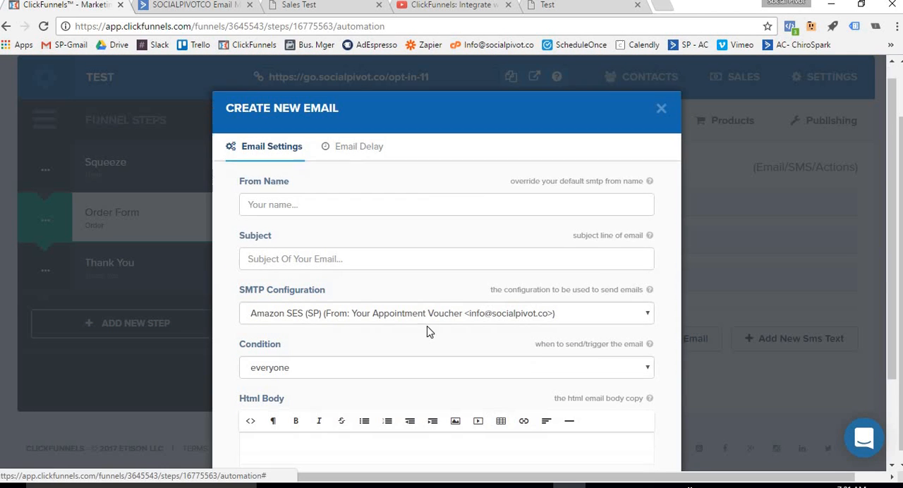
{"action": "scroll", "coordinate": [427, 332], "scroll_direction": "down", "scroll_amount": 1}
{"action": "left_click", "coordinate": [450, 325]}
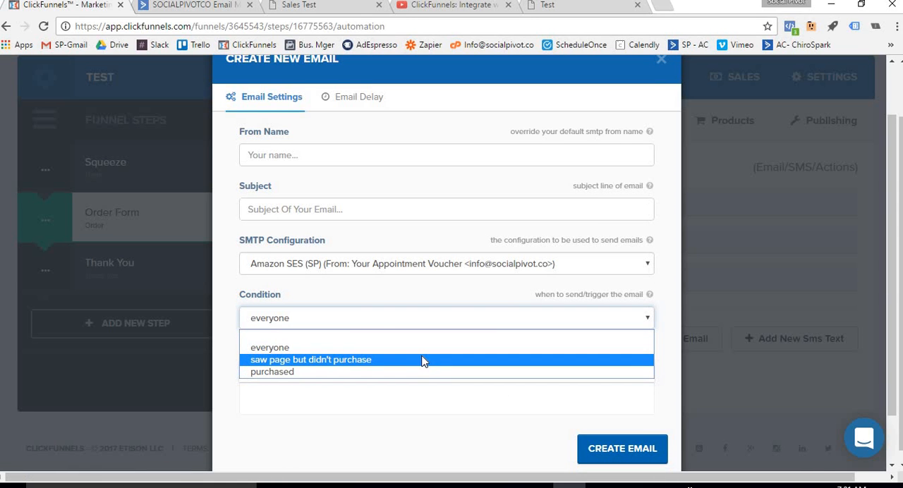
{"action": "left_click", "coordinate": [662, 60]}
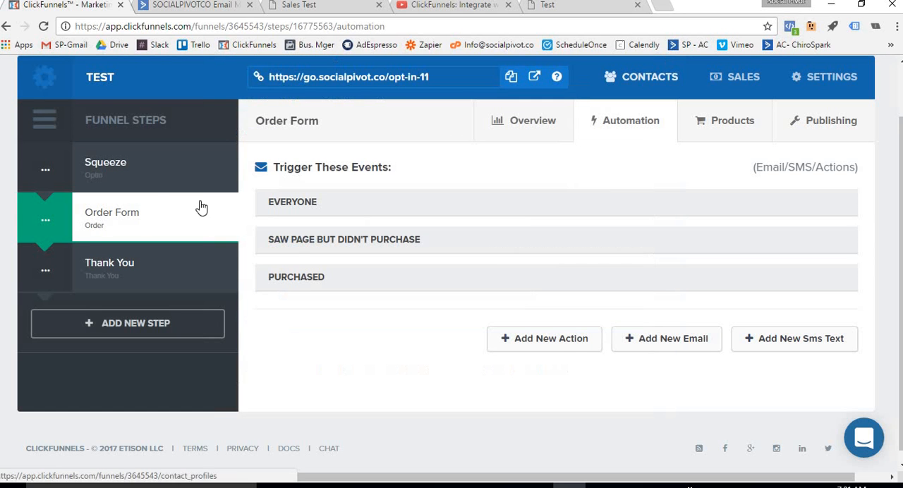
{"action": "left_click", "coordinate": [116, 218]}
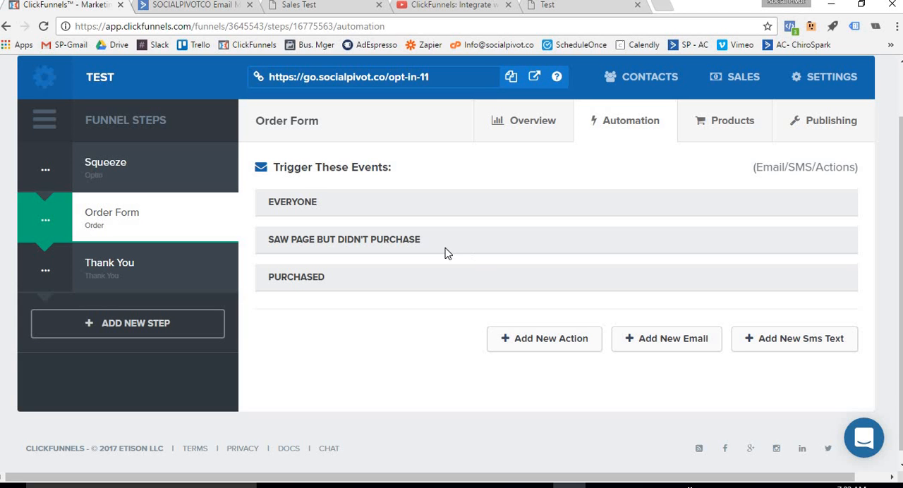
{"action": "scroll", "coordinate": [445, 252], "scroll_direction": "up", "scroll_amount": 1}
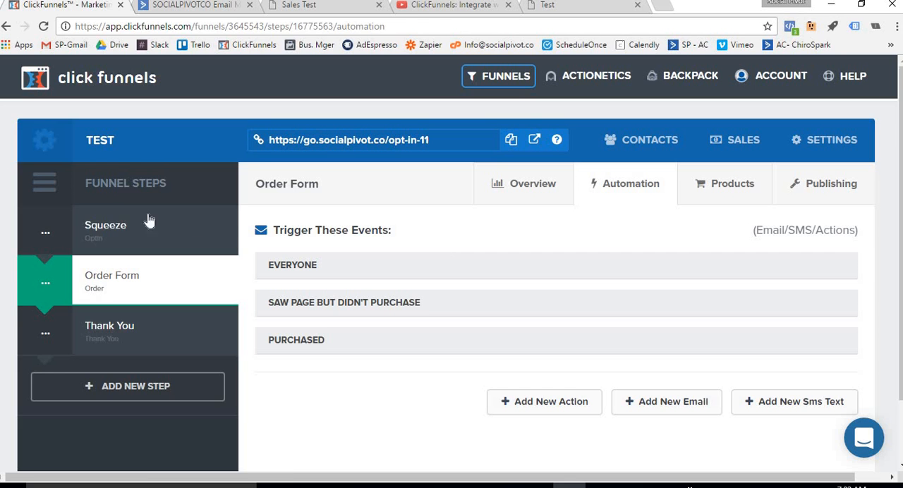
{"action": "left_click", "coordinate": [127, 235]}
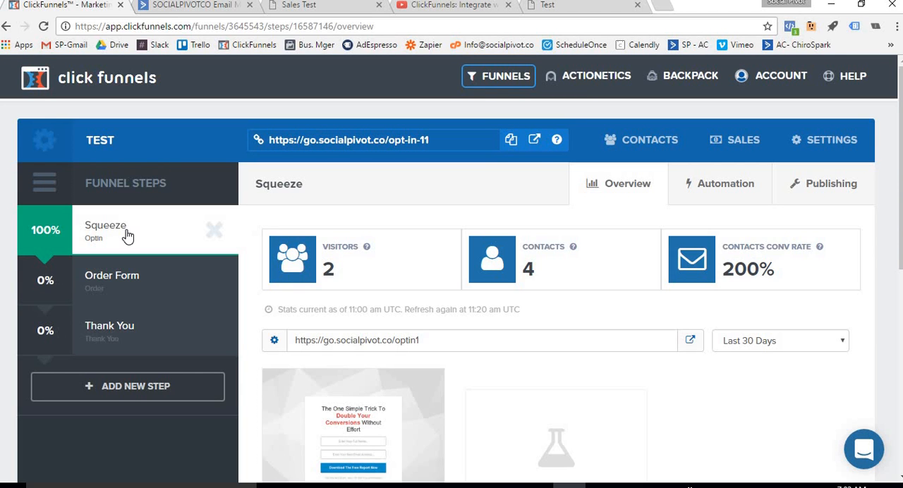
Switch to ActiveCampaign and examine the existing contact lists and the form for creating a new list
{"action": "left_click", "coordinate": [170, 14]}
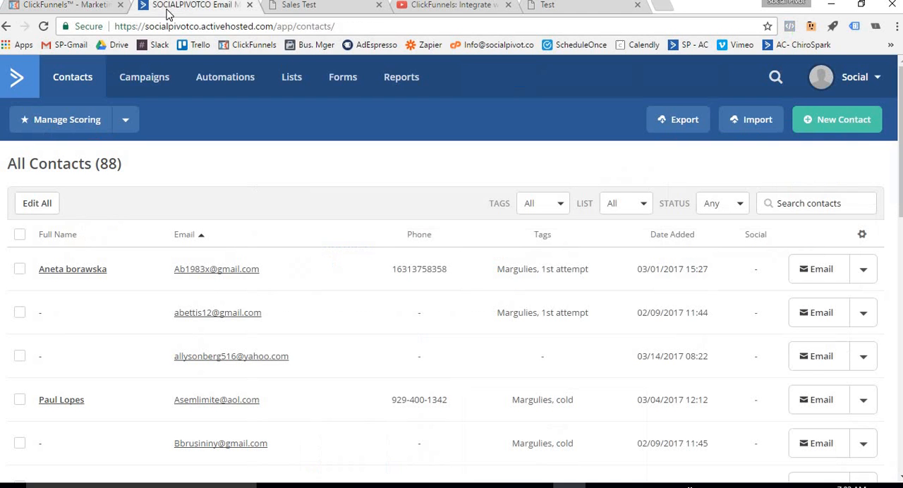
{"action": "left_click", "coordinate": [292, 77]}
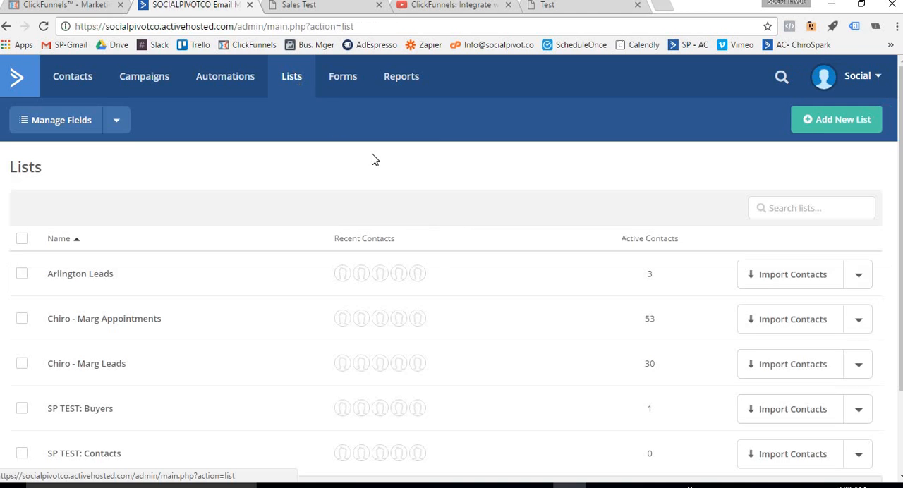
{"action": "scroll", "coordinate": [371, 158], "scroll_direction": "down", "scroll_amount": 2}
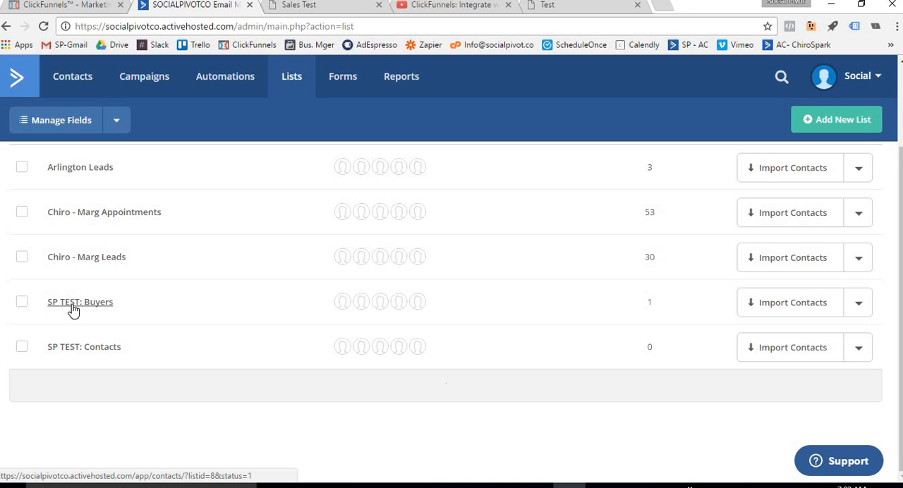
{"action": "scroll", "coordinate": [572, 257], "scroll_direction": "up", "scroll_amount": 2}
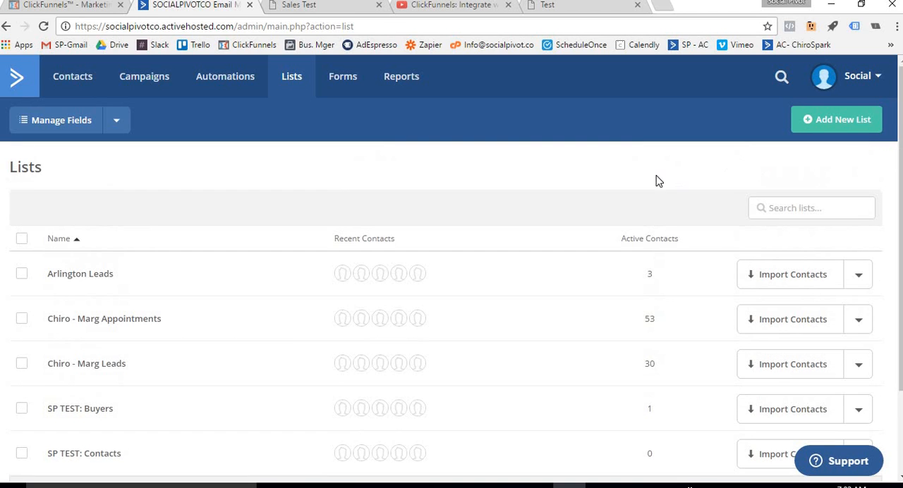
{"action": "left_click", "coordinate": [843, 119]}
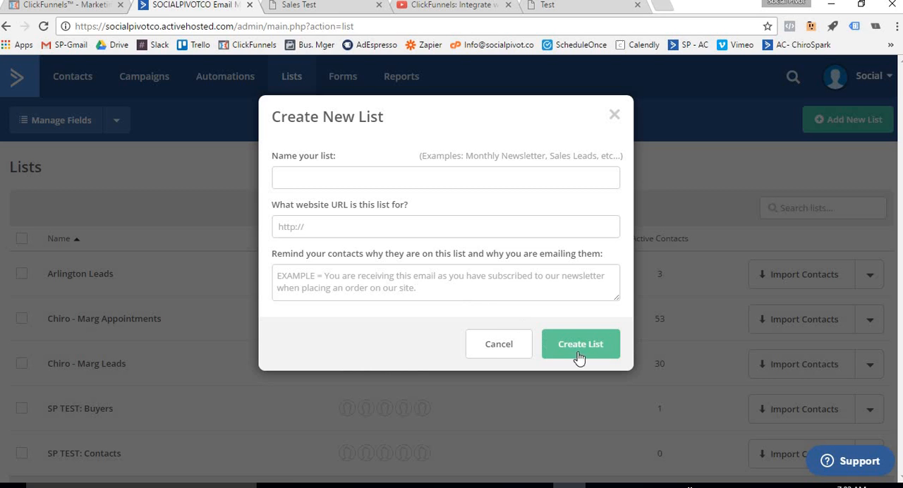
{"action": "left_click", "coordinate": [509, 349]}
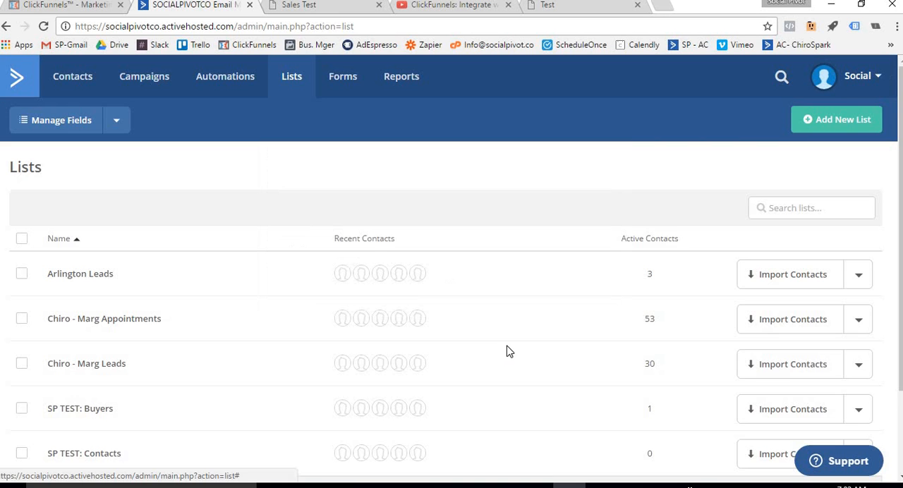
{"action": "scroll", "coordinate": [502, 340], "scroll_direction": "down", "scroll_amount": 2}
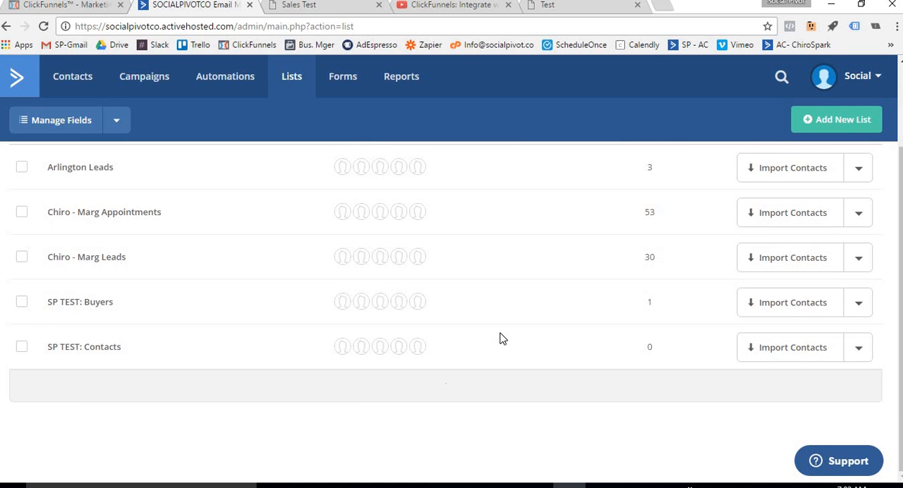
Switch back to ClickFunnels, open the Squeeze page in the page editor and show its email integration settings
{"action": "left_click", "coordinate": [80, 11]}
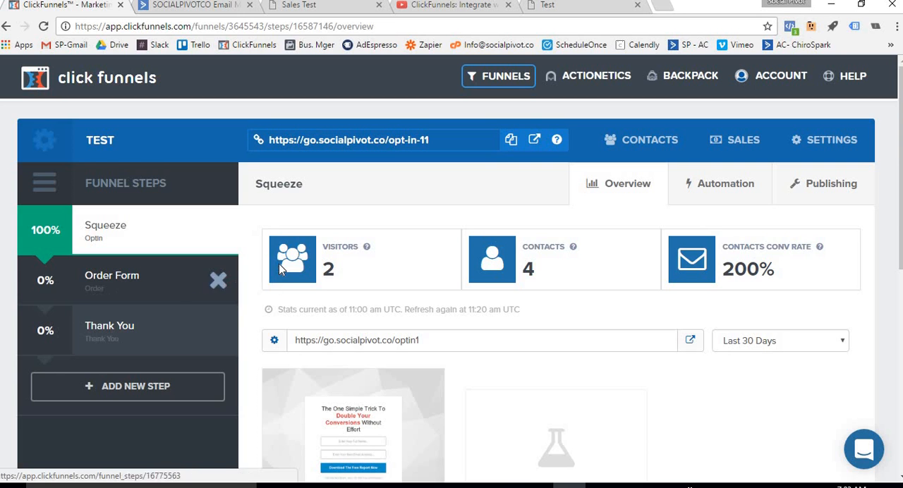
{"action": "scroll", "coordinate": [271, 268], "scroll_direction": "down", "scroll_amount": 3}
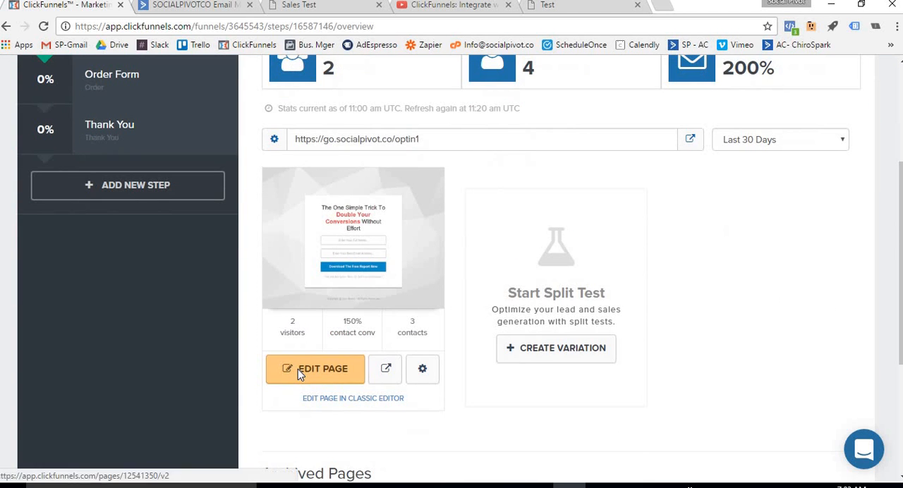
{"action": "left_click", "coordinate": [299, 372]}
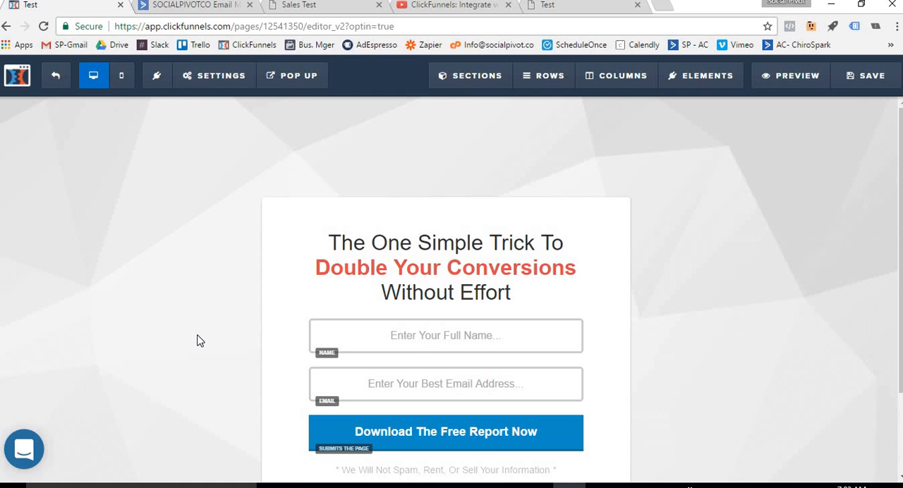
{"action": "left_click", "coordinate": [211, 83]}
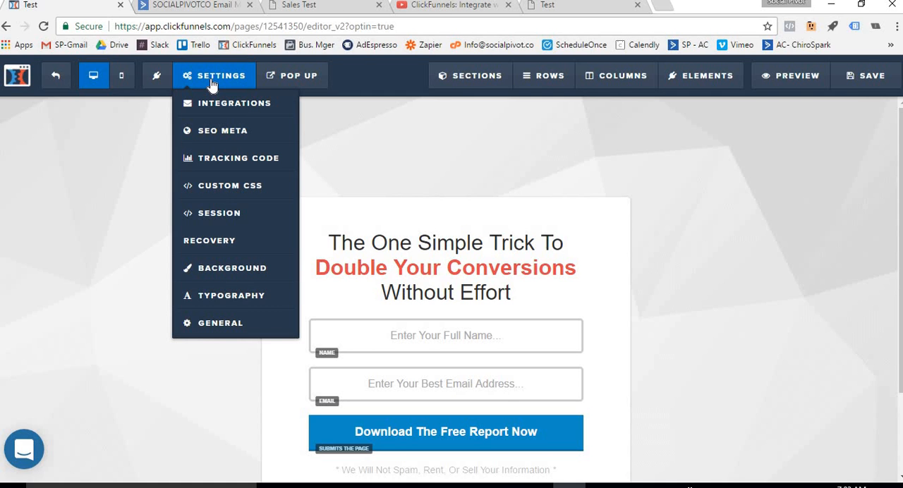
{"action": "left_click", "coordinate": [222, 106]}
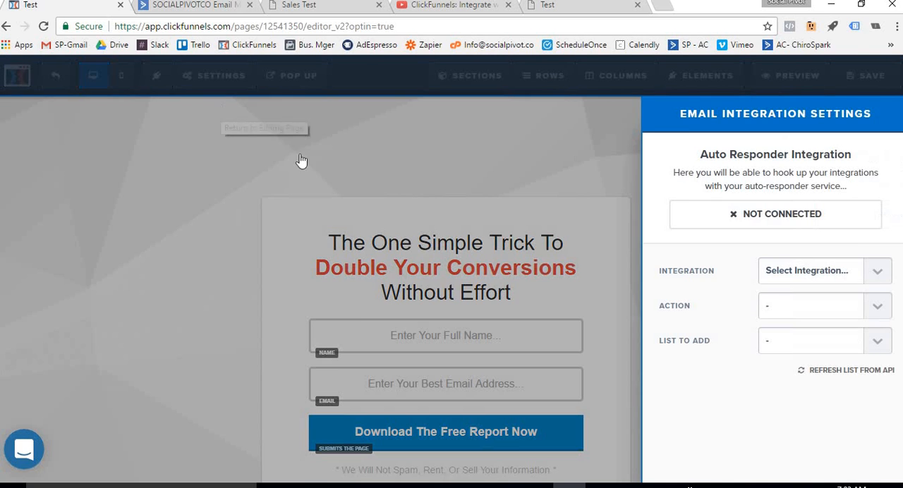
Connect the Squeeze page to the AC- SP (Activecampaign) integration with the action Add To List and the list SP TEST: Contacts
{"action": "left_click", "coordinate": [877, 272]}
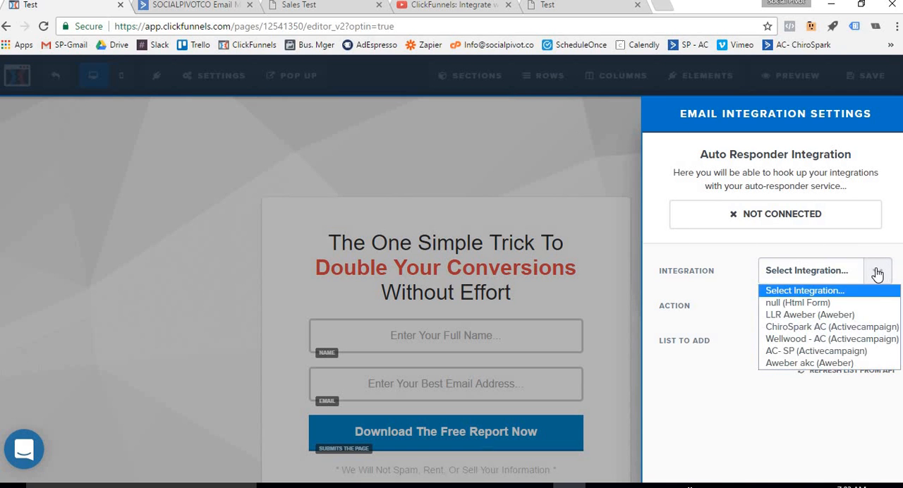
{"action": "left_click", "coordinate": [869, 351]}
{"action": "left_click", "coordinate": [875, 316]}
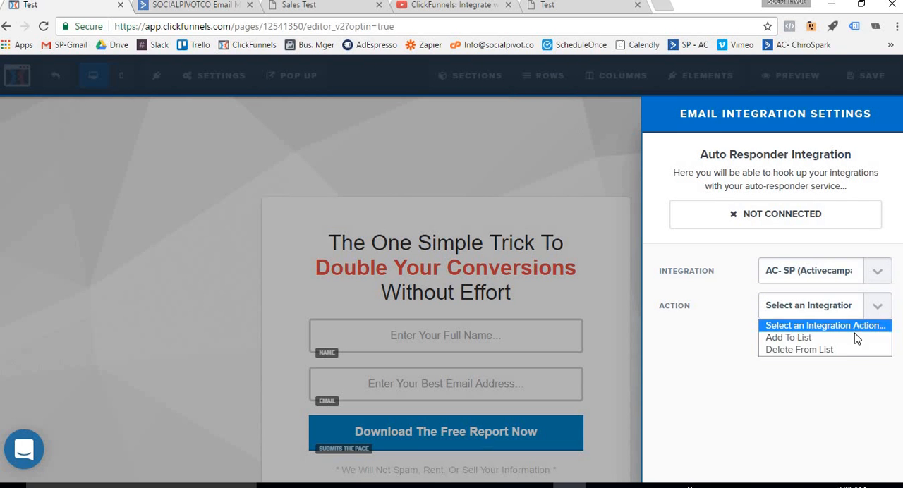
{"action": "left_click", "coordinate": [854, 342]}
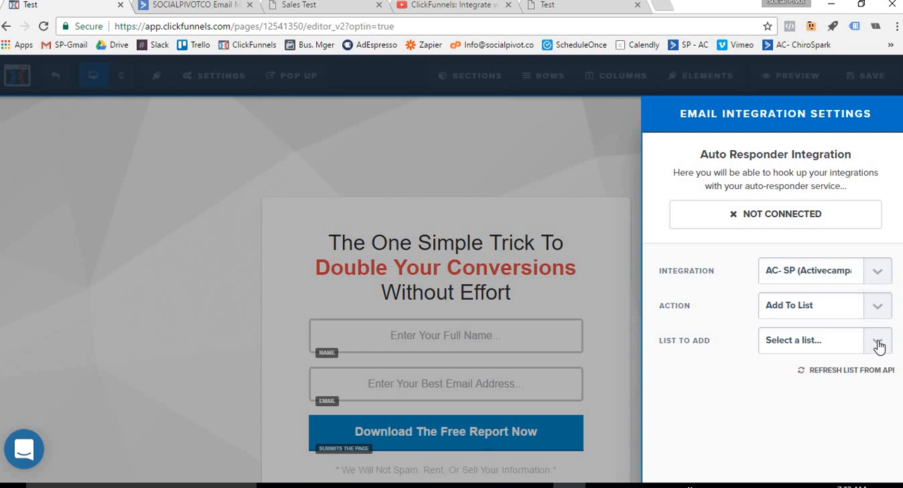
{"action": "left_click", "coordinate": [878, 345]}
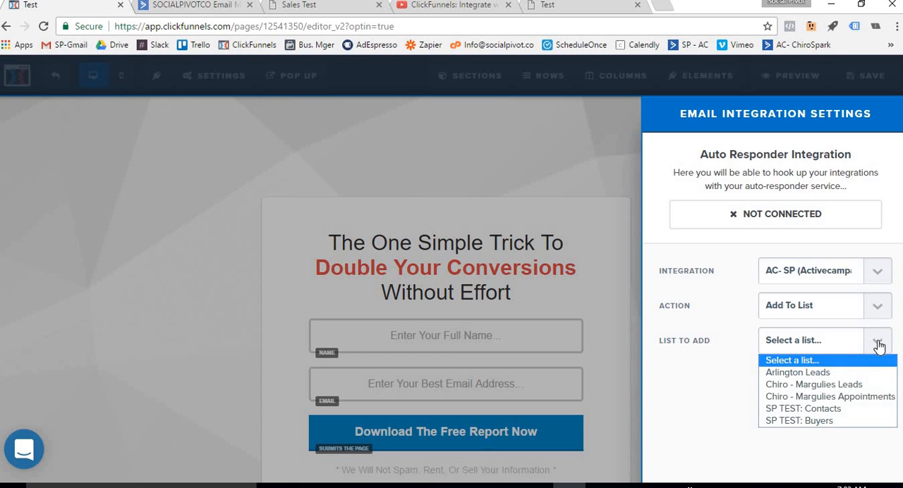
{"action": "left_click", "coordinate": [830, 410]}
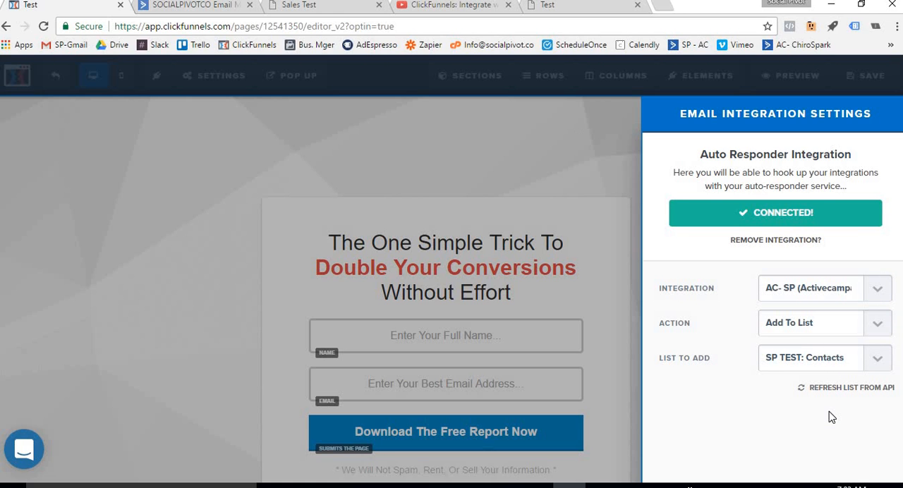
Save the Squeeze page with its new integration and exit the editor to the funnel overview
{"action": "left_click", "coordinate": [495, 204]}
{"action": "left_click", "coordinate": [864, 86]}
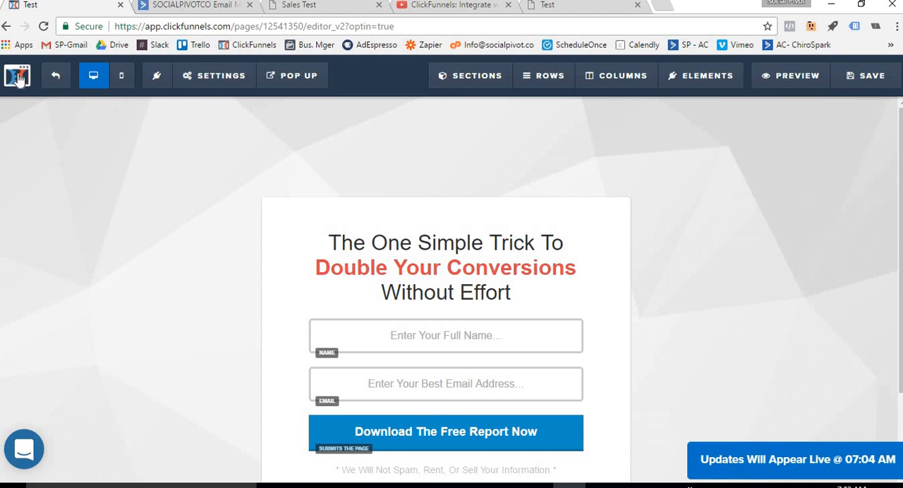
{"action": "left_click", "coordinate": [57, 78]}
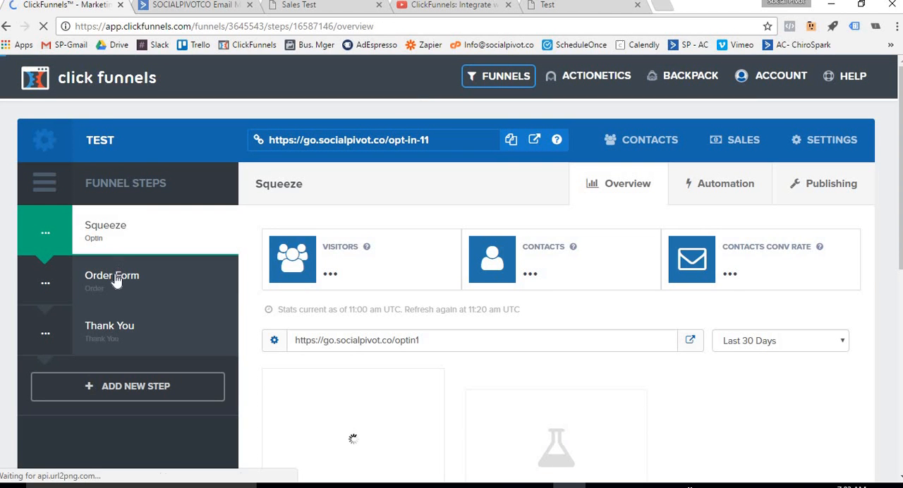
Open the Order Form page in the page editor and show its email integration settings
{"action": "left_click", "coordinate": [117, 280]}
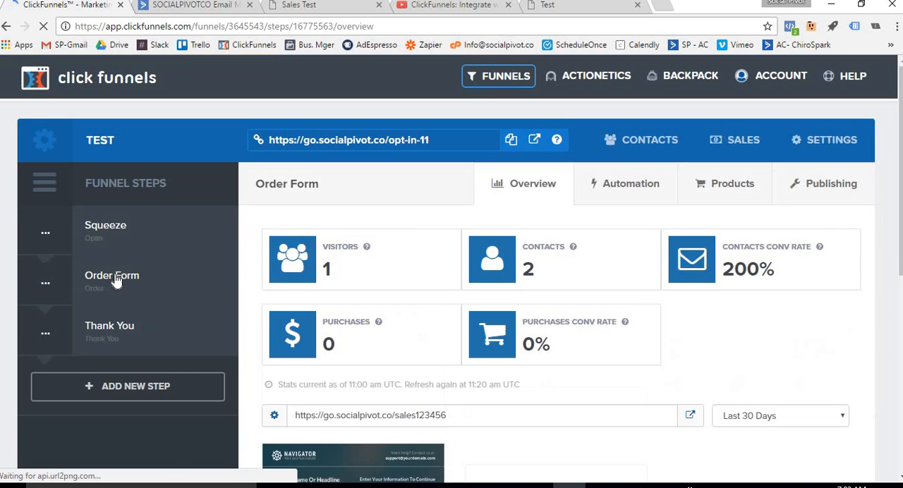
{"action": "scroll", "coordinate": [318, 259], "scroll_direction": "down", "scroll_amount": 4}
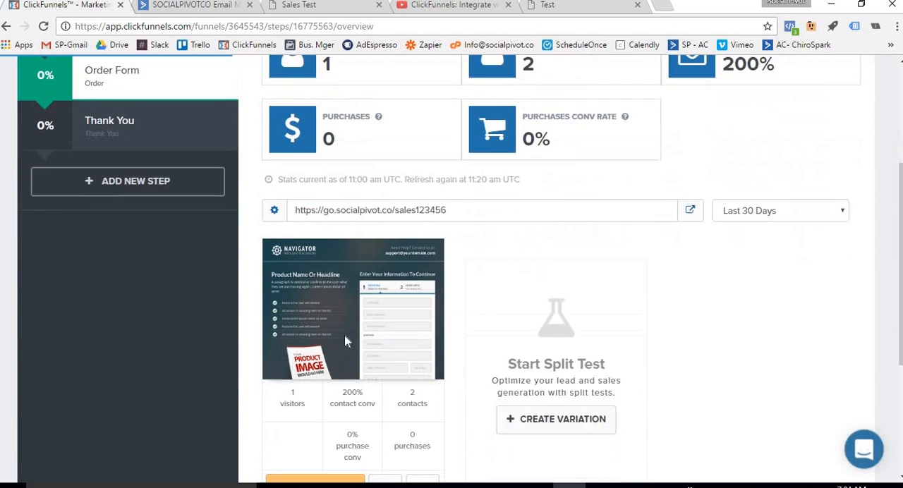
{"action": "left_click", "coordinate": [290, 423]}
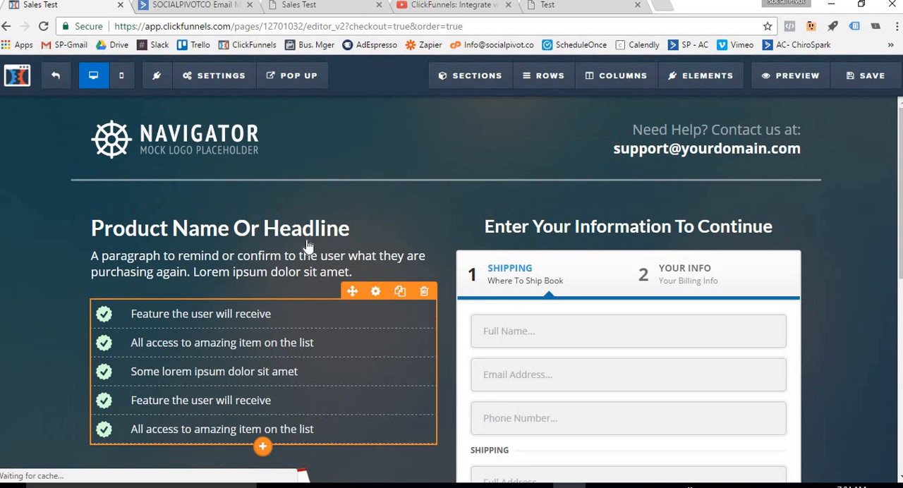
{"action": "mouse_move", "coordinate": [219, 78]}
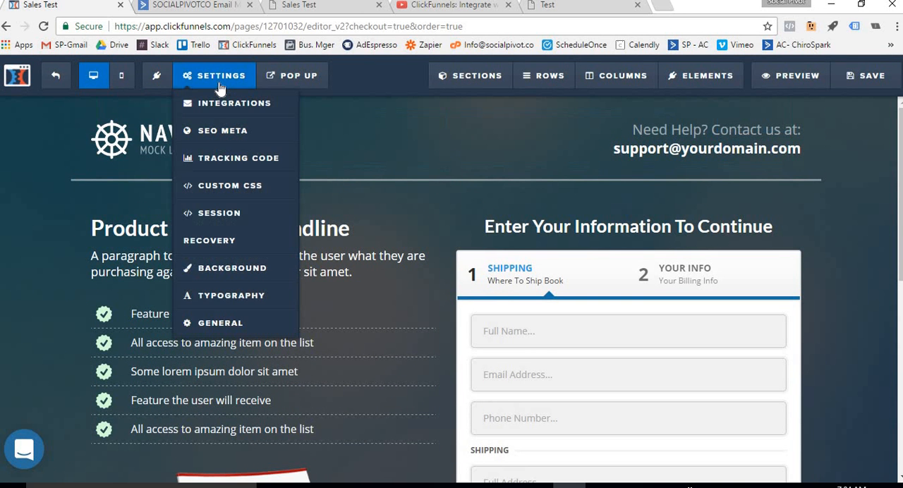
{"action": "left_click", "coordinate": [221, 110]}
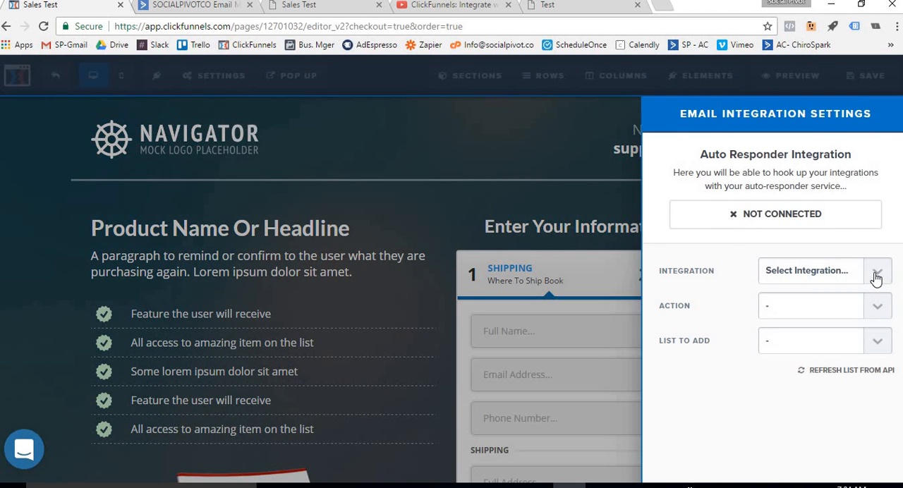
Connect the Order Form page to the AC- SP (Activecampaign) integration with the action Delete From List and the list SP TEST: Contacts
{"action": "left_click", "coordinate": [874, 274]}
{"action": "left_click", "coordinate": [833, 351]}
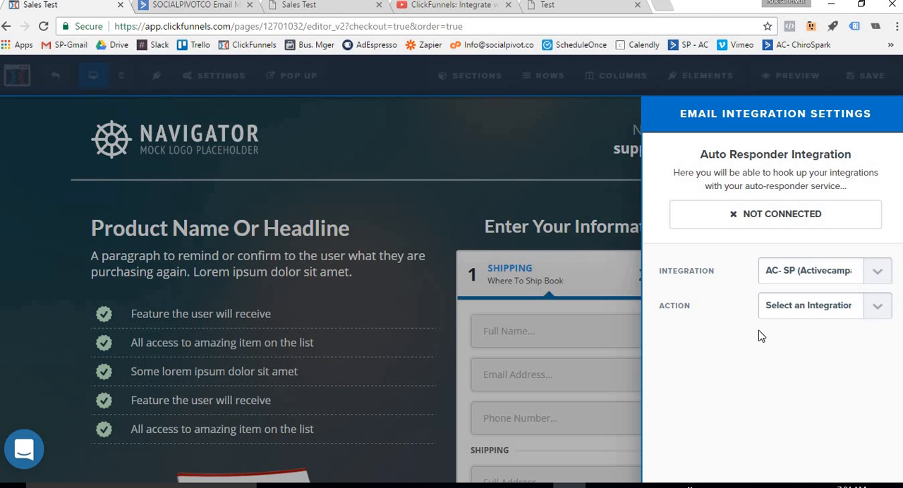
{"action": "left_click", "coordinate": [878, 307]}
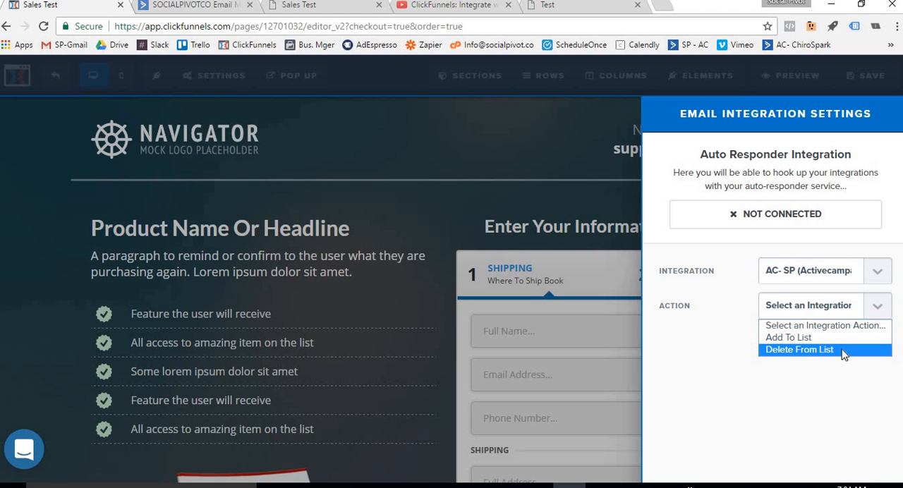
{"action": "left_click", "coordinate": [843, 353]}
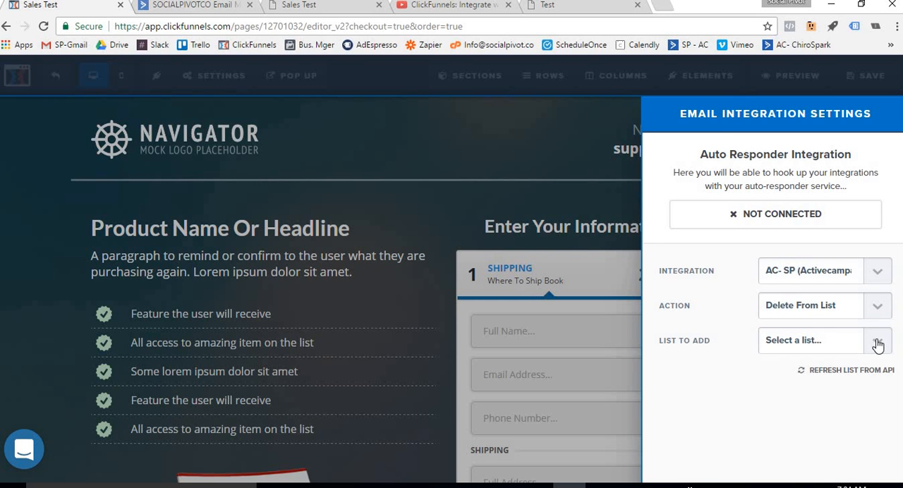
{"action": "left_click", "coordinate": [879, 343]}
{"action": "left_click", "coordinate": [841, 409]}
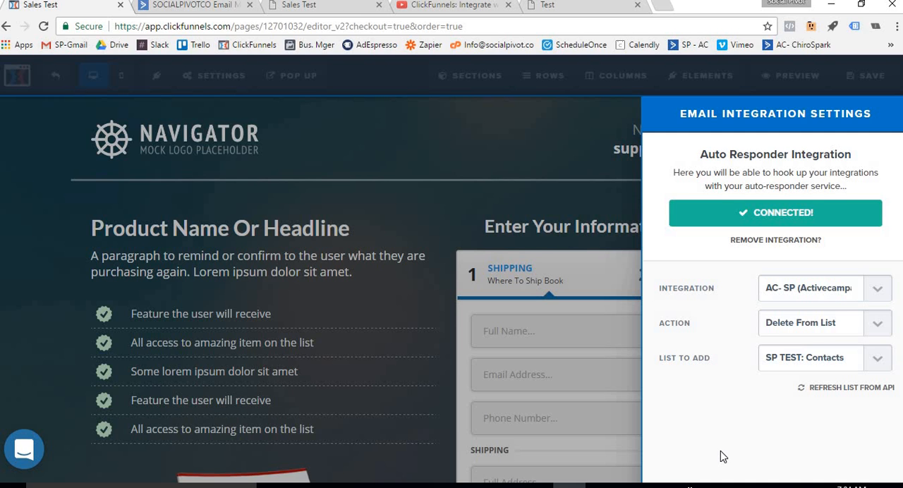
Change the Order Form page's integration action to Add To List with the list SP TEST: Buyers
{"action": "left_click", "coordinate": [878, 326]}
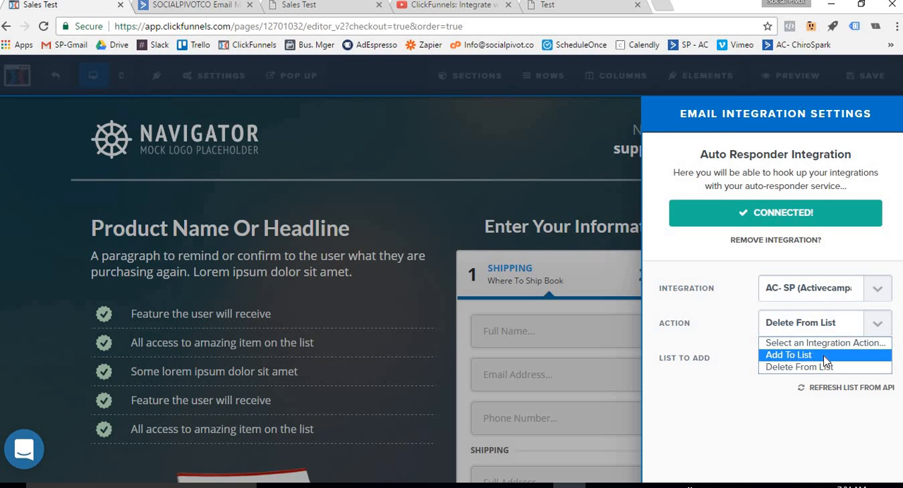
{"action": "left_click", "coordinate": [783, 355]}
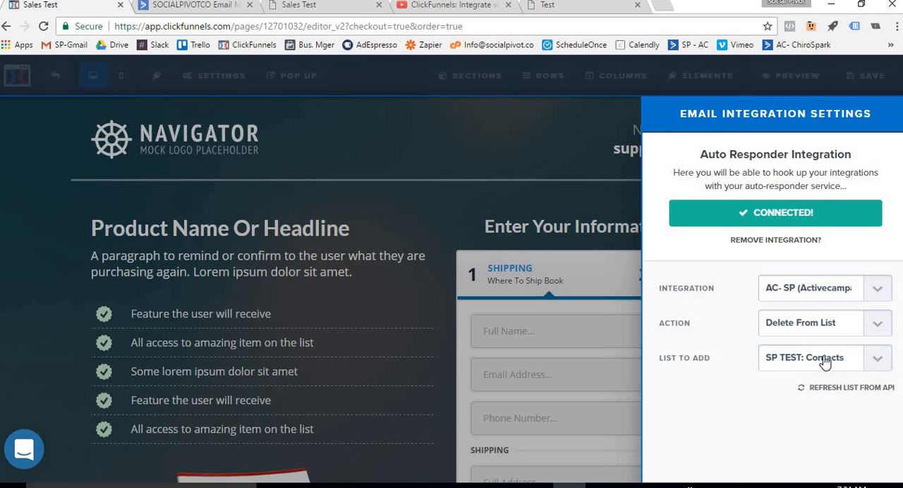
{"action": "left_click", "coordinate": [877, 365]}
{"action": "left_click", "coordinate": [845, 441]}
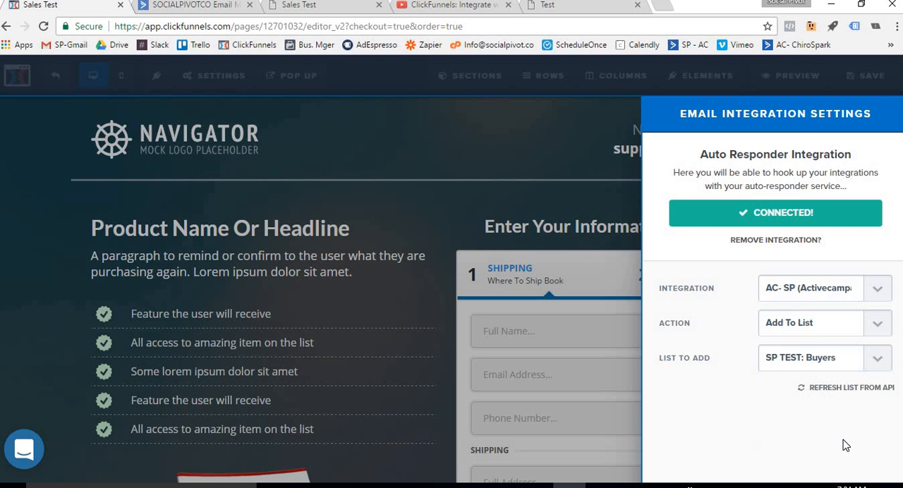
Close the integration settings, save the Order Form page and exit the editor to the funnel overview
{"action": "left_click", "coordinate": [520, 171]}
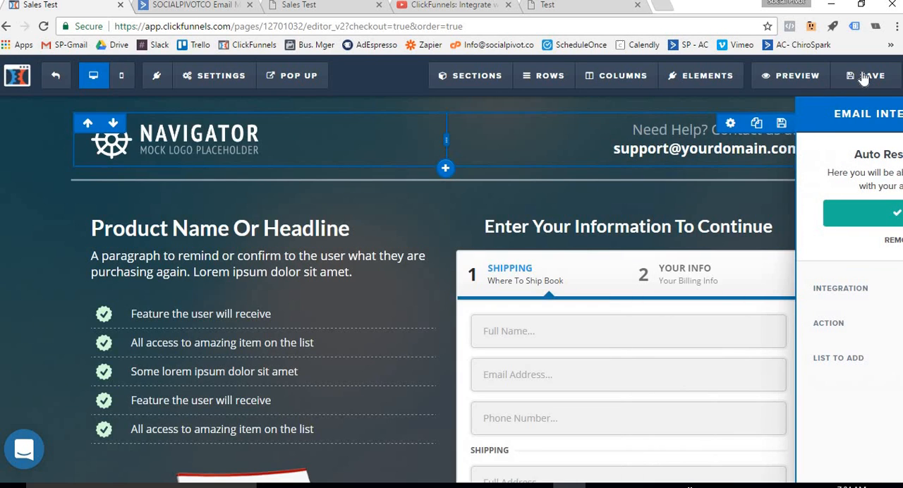
{"action": "left_click", "coordinate": [865, 76]}
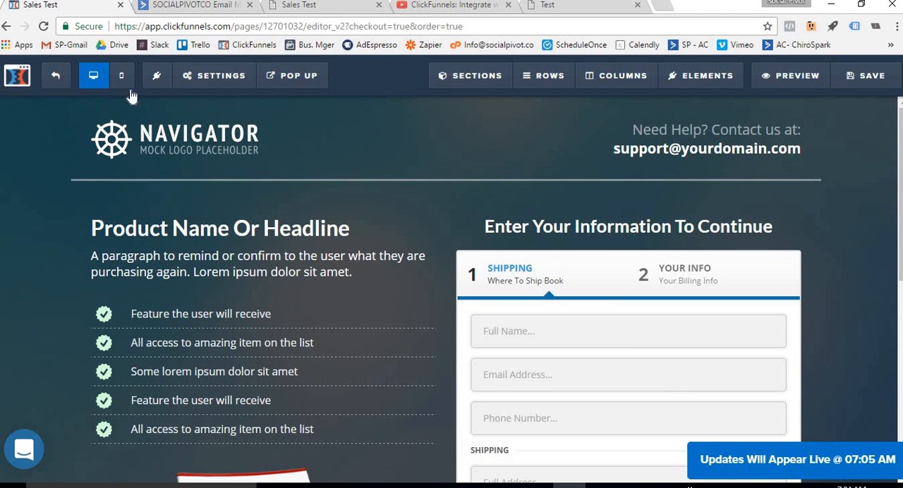
{"action": "left_click", "coordinate": [62, 81]}
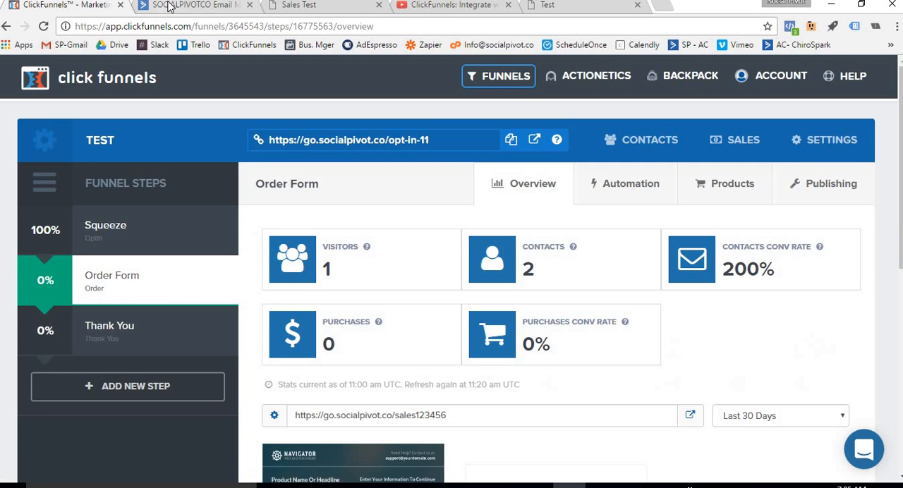
Switch to ActiveCampaign and create a new automation using the Start from Scratch recipe
{"action": "left_click", "coordinate": [163, 5]}
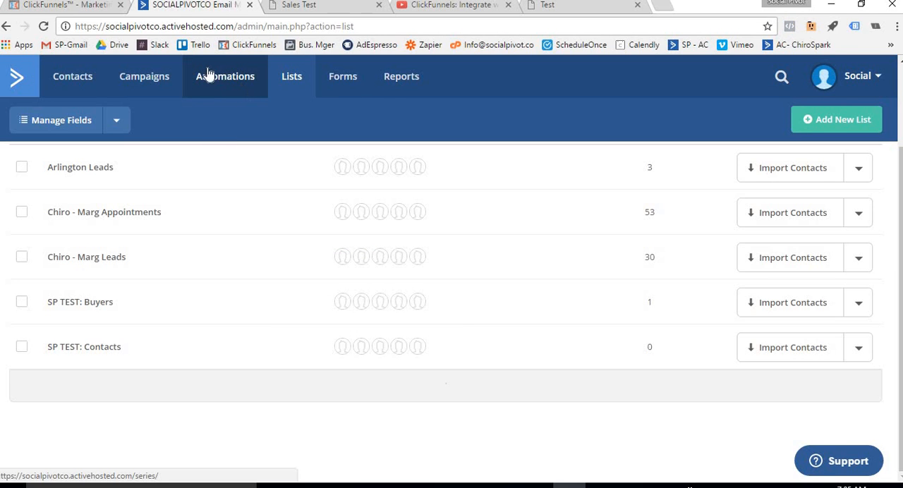
{"action": "left_click", "coordinate": [228, 81]}
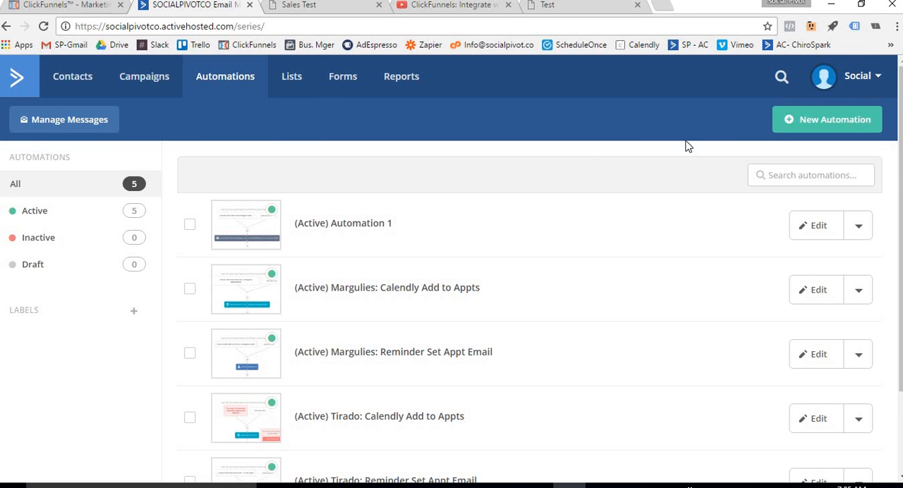
{"action": "left_click", "coordinate": [814, 122]}
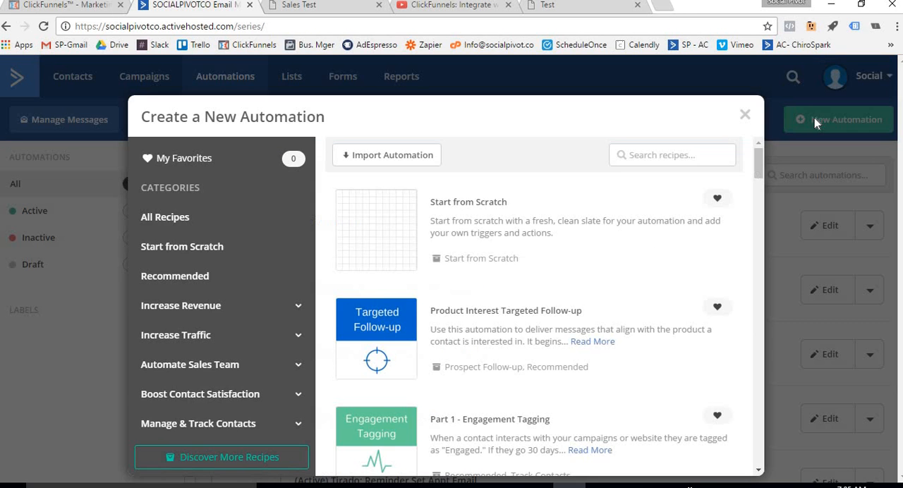
{"action": "left_click", "coordinate": [390, 241]}
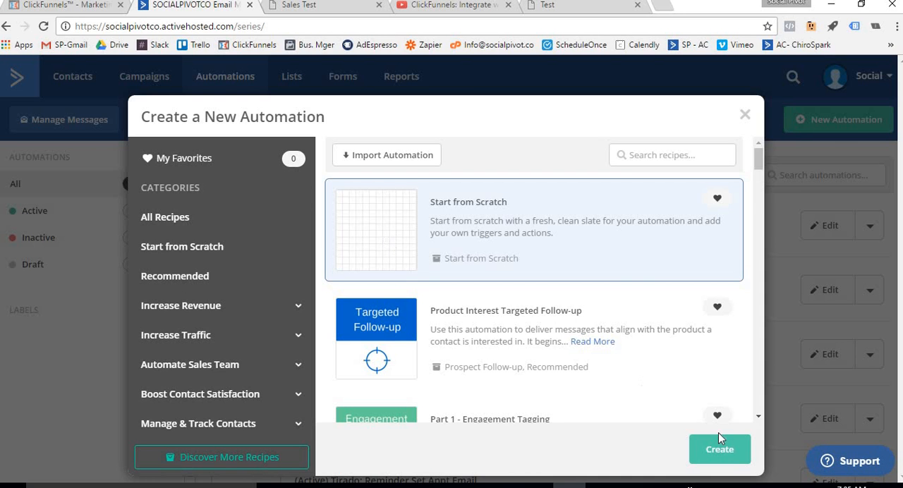
{"action": "left_click", "coordinate": [729, 460]}
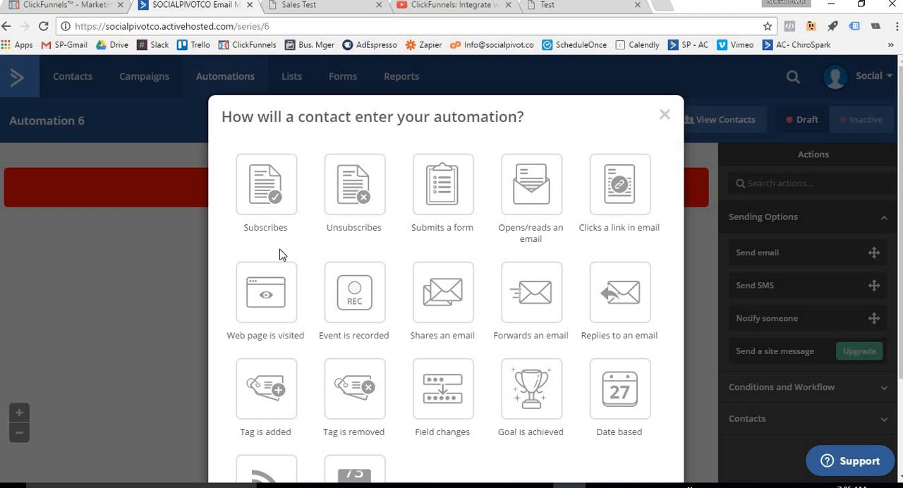
Add a start trigger that runs the automation when a contact subscribes to the list SP TEST: Contacts
{"action": "left_click", "coordinate": [261, 200]}
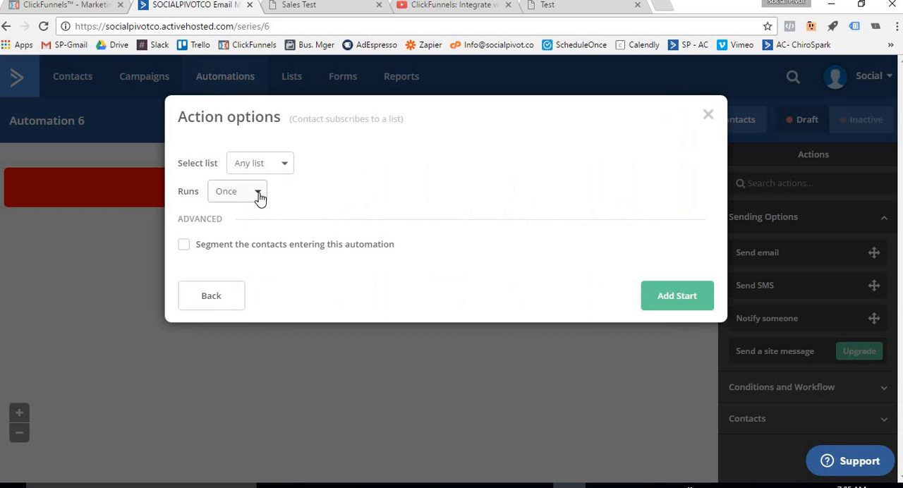
{"action": "left_click", "coordinate": [277, 166]}
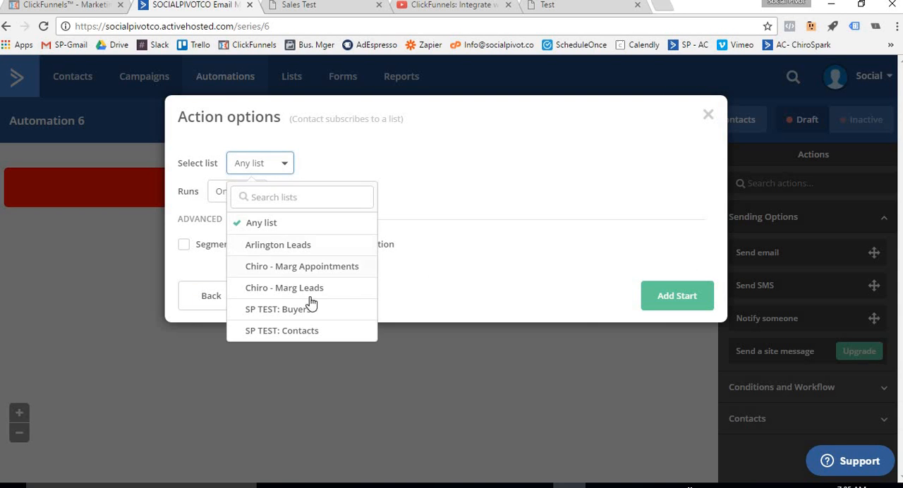
{"action": "left_click", "coordinate": [305, 331]}
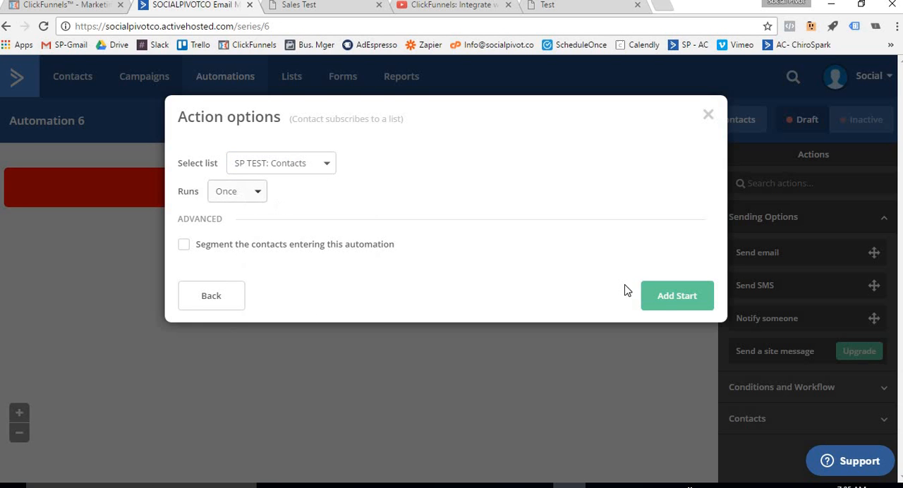
{"action": "left_click", "coordinate": [666, 302]}
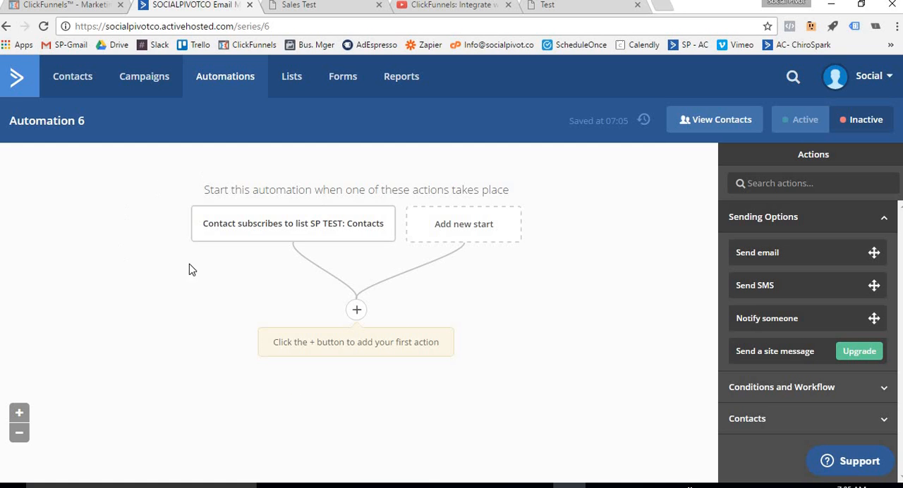
Add a Wait action of 1 hour for a specified period of time as the automation's first action
{"action": "mouse_move", "coordinate": [355, 246]}
{"action": "left_click", "coordinate": [356, 310]}
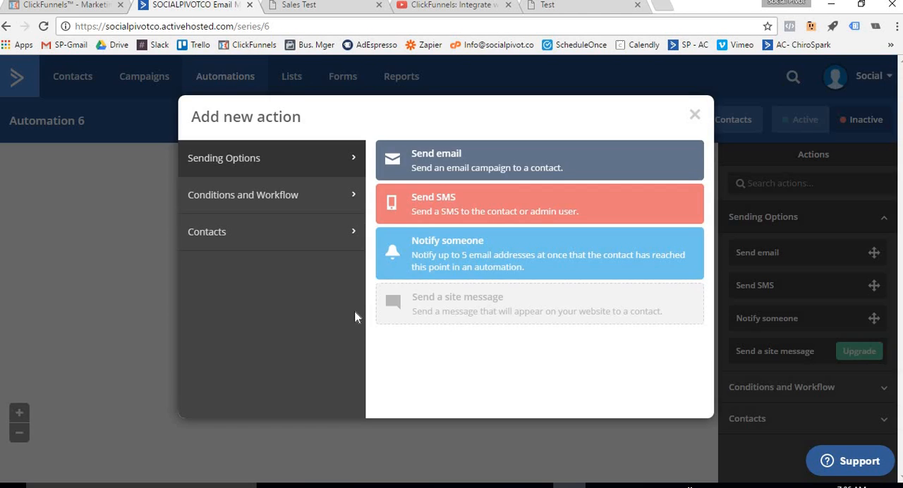
{"action": "left_click", "coordinate": [273, 245]}
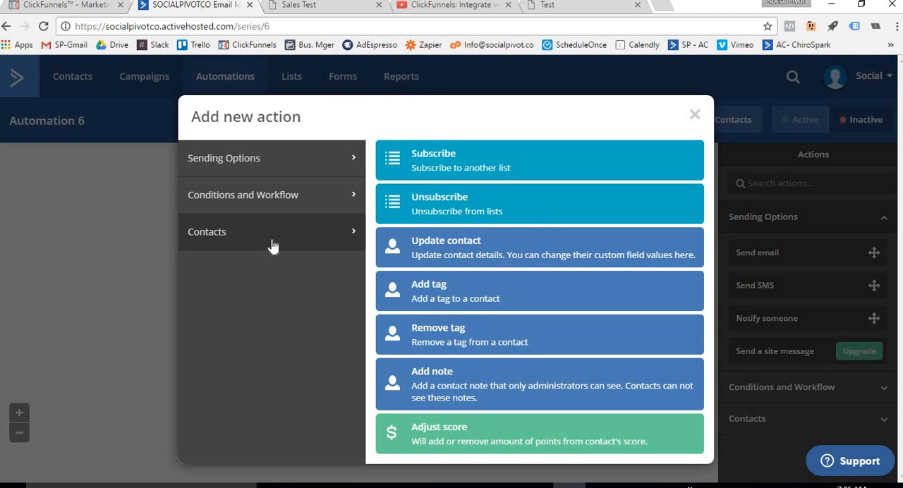
{"action": "left_click", "coordinate": [258, 211]}
{"action": "left_click", "coordinate": [494, 163]}
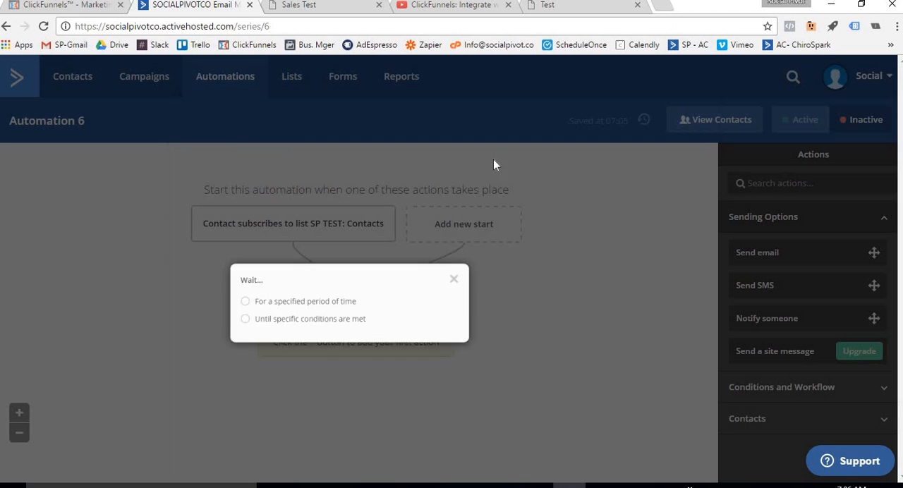
{"action": "left_click", "coordinate": [218, 303]}
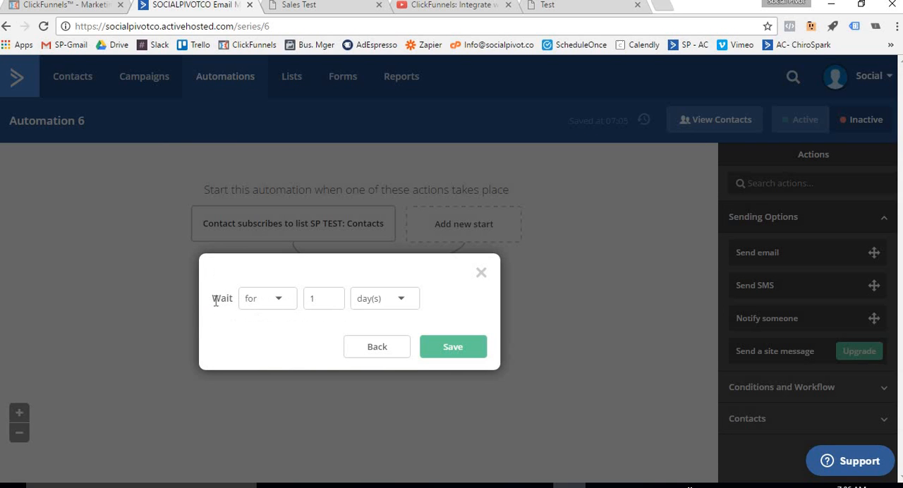
{"action": "left_click", "coordinate": [381, 303]}
{"action": "left_click", "coordinate": [387, 344]}
{"action": "left_click", "coordinate": [441, 350]}
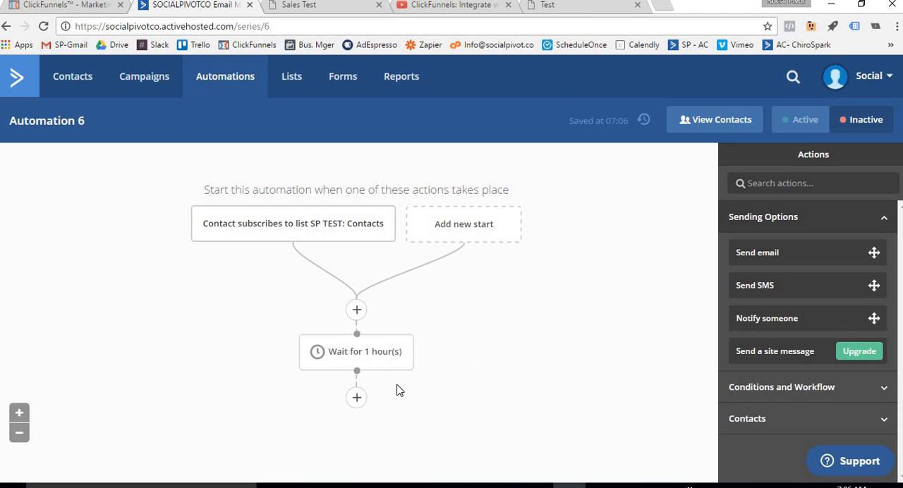
Add an If / Else condition after the wait that checks whether the contact is in list SP TEST: Buyers
{"action": "left_click", "coordinate": [355, 400]}
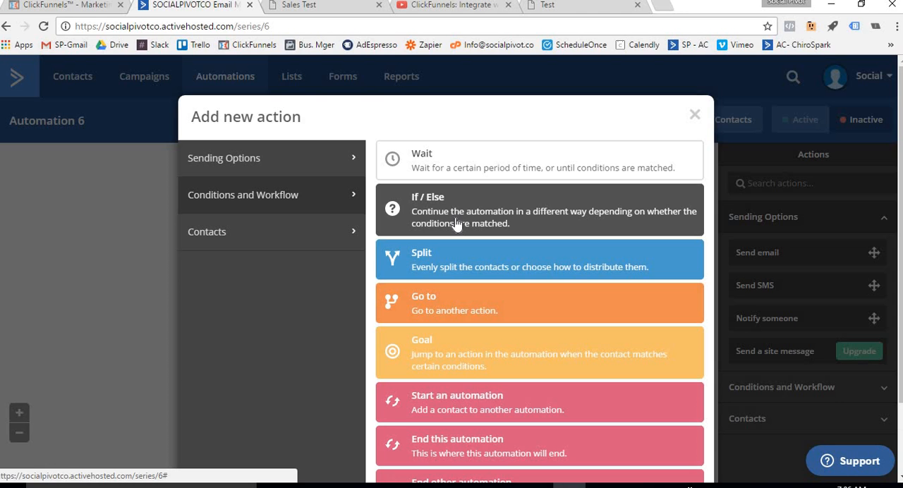
{"action": "left_click", "coordinate": [480, 209]}
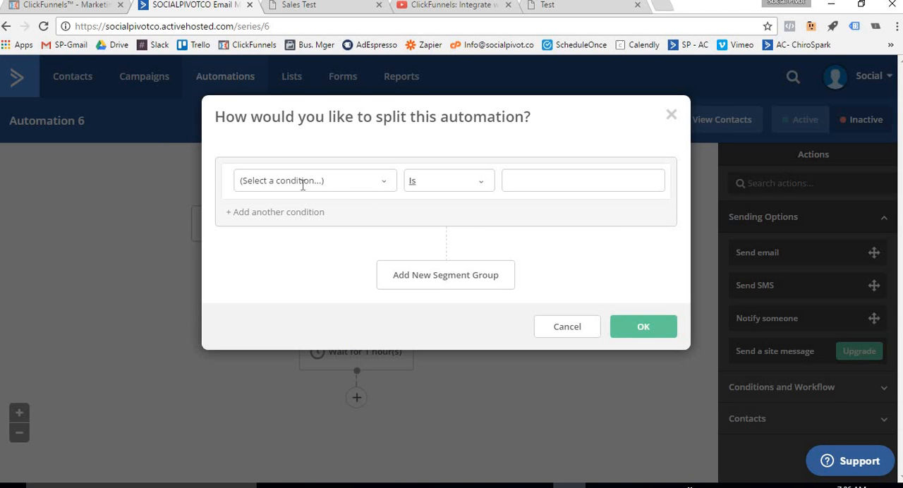
{"action": "left_click", "coordinate": [302, 182]}
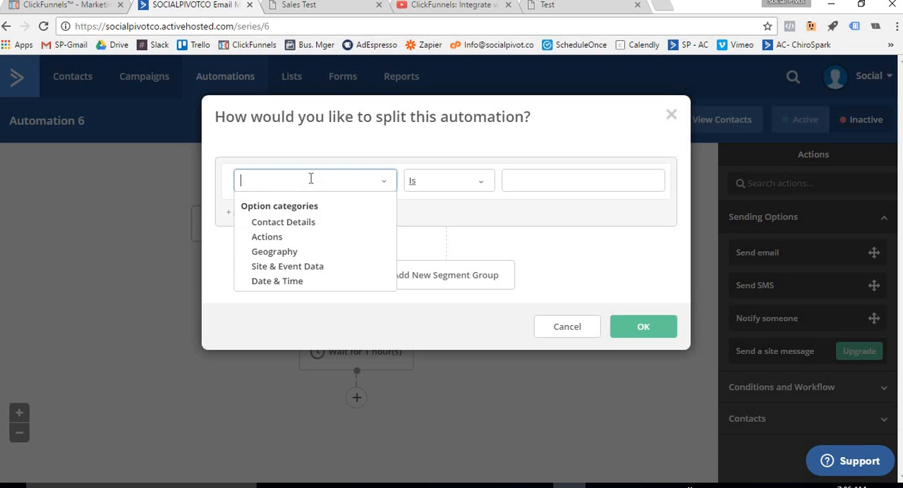
{"action": "left_click", "coordinate": [276, 223]}
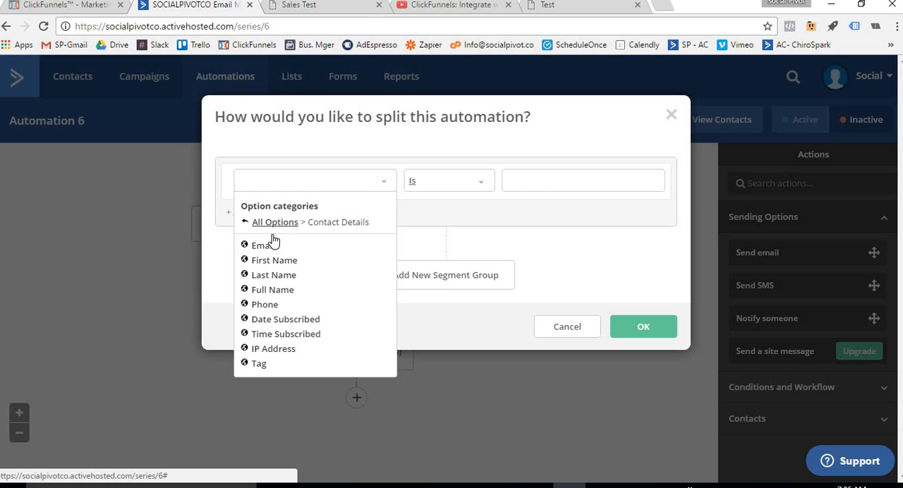
{"action": "left_click", "coordinate": [275, 225]}
{"action": "left_click", "coordinate": [271, 238]}
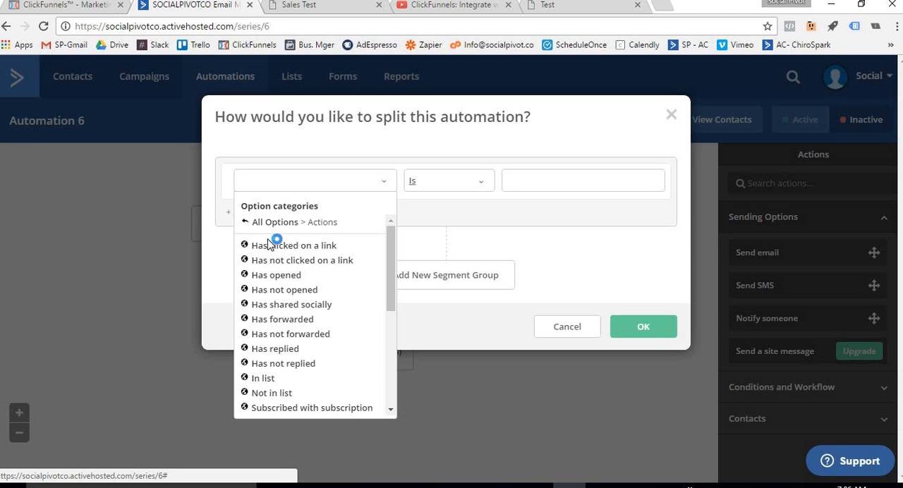
{"action": "left_click", "coordinate": [269, 384]}
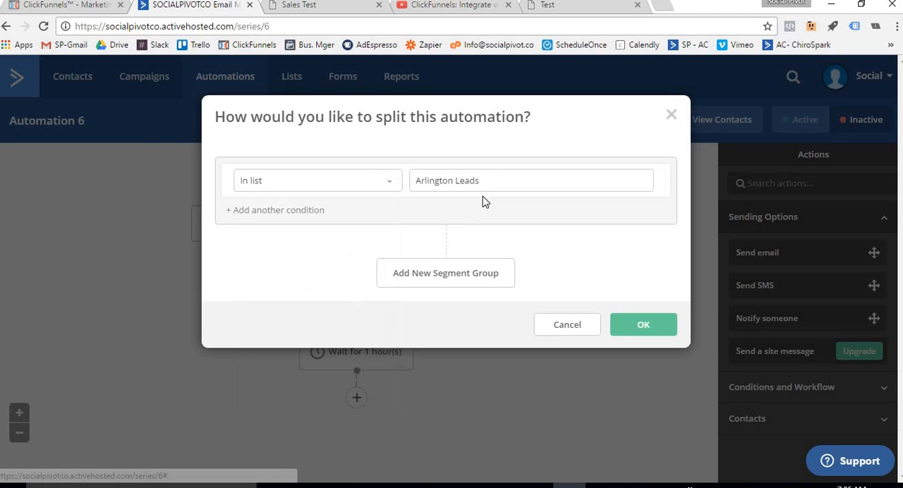
{"action": "left_click", "coordinate": [495, 184]}
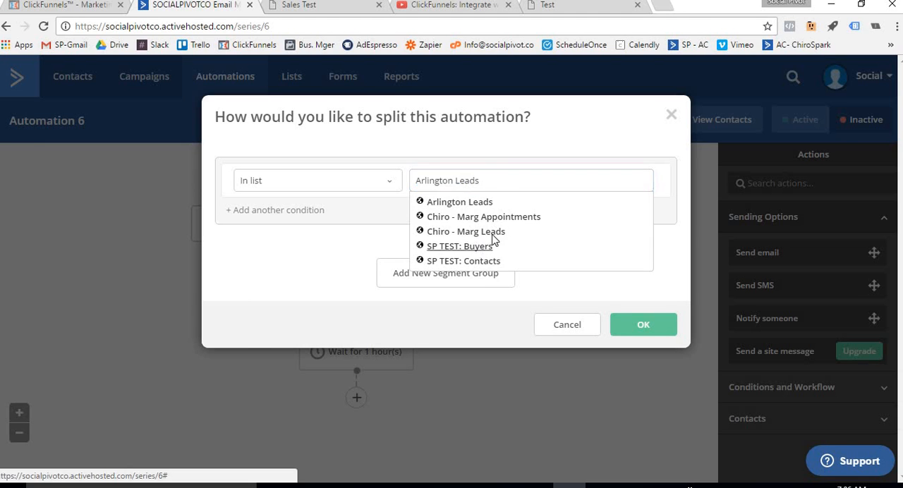
{"action": "left_click", "coordinate": [469, 246]}
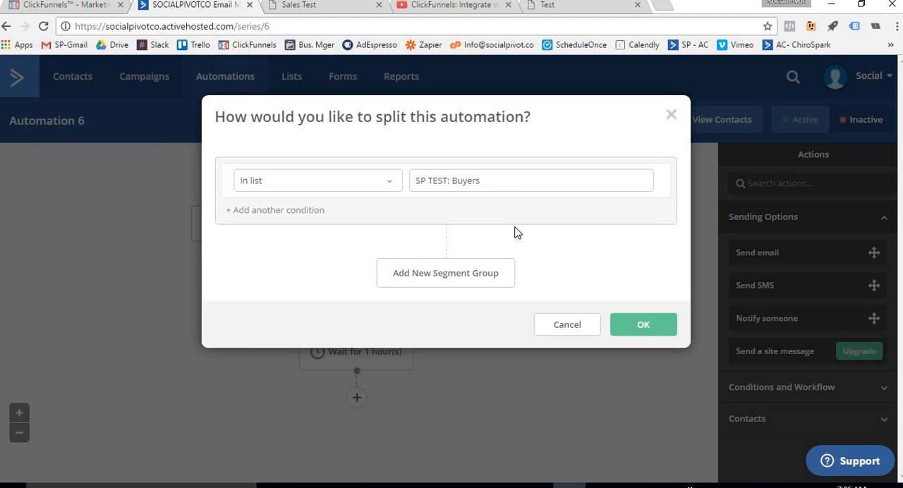
{"action": "left_click", "coordinate": [641, 328]}
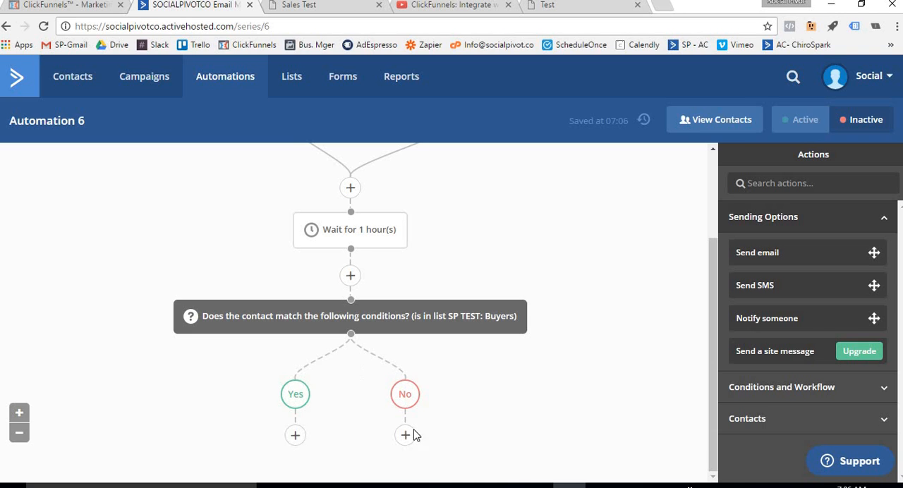
Add an action on the condition's Yes branch that tags the contact as Buyers
{"action": "left_click", "coordinate": [297, 436]}
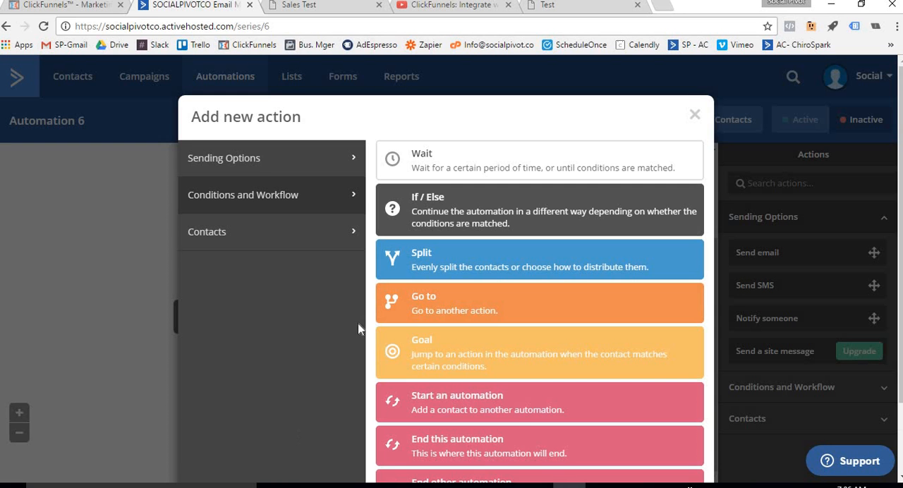
{"action": "left_click", "coordinate": [249, 175]}
{"action": "left_click", "coordinate": [225, 220]}
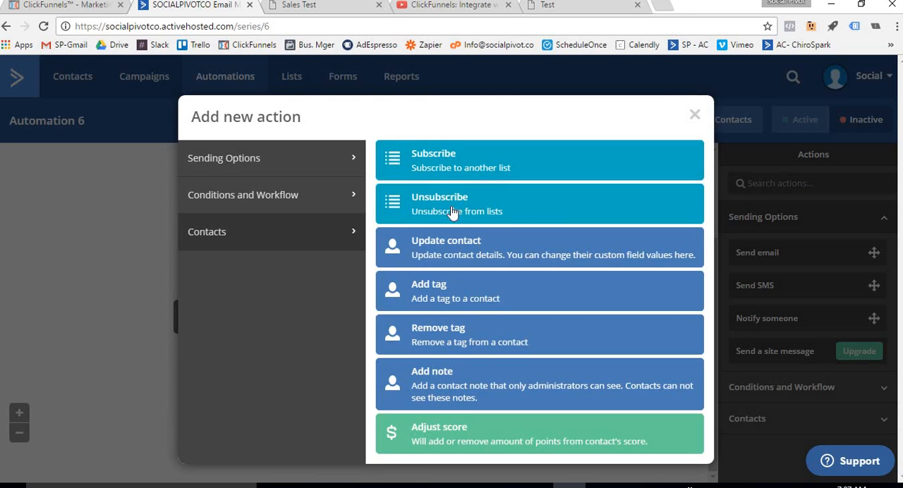
{"action": "left_click", "coordinate": [455, 282]}
{"action": "type", "text": "Buyers"}
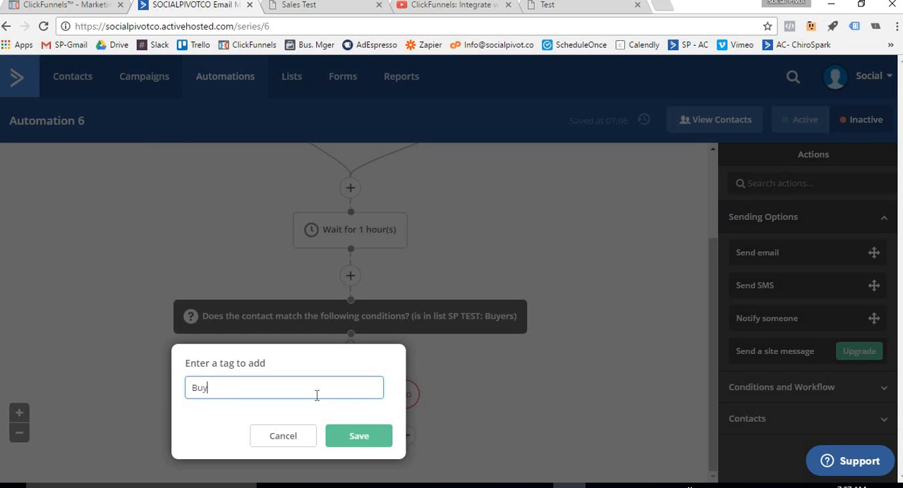
{"action": "left_click", "coordinate": [358, 428]}
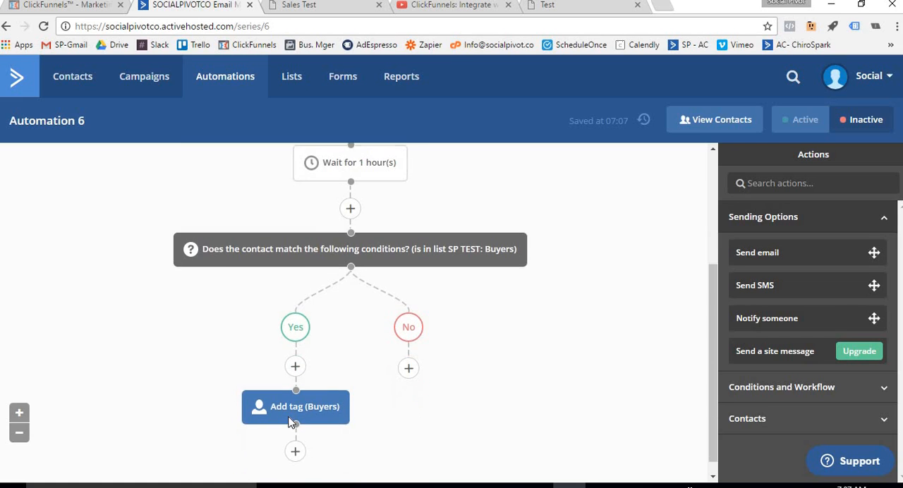
{"action": "left_click", "coordinate": [295, 436]}
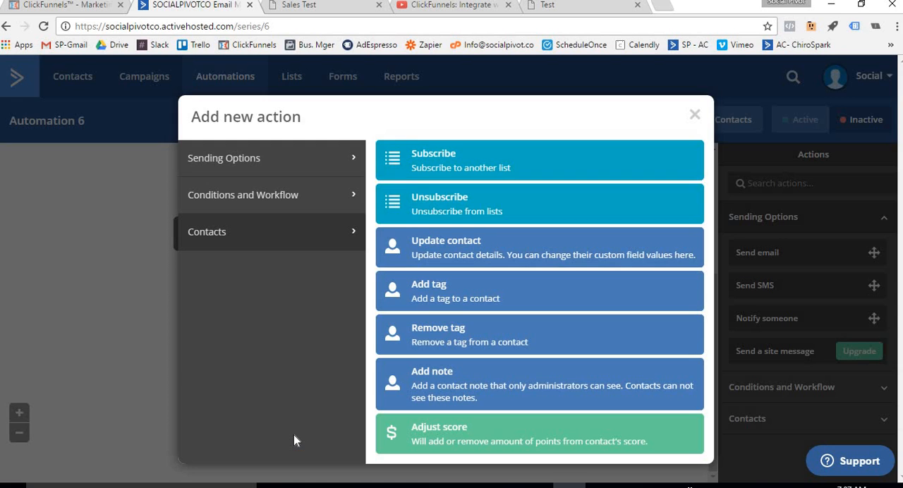
{"action": "left_click", "coordinate": [99, 373]}
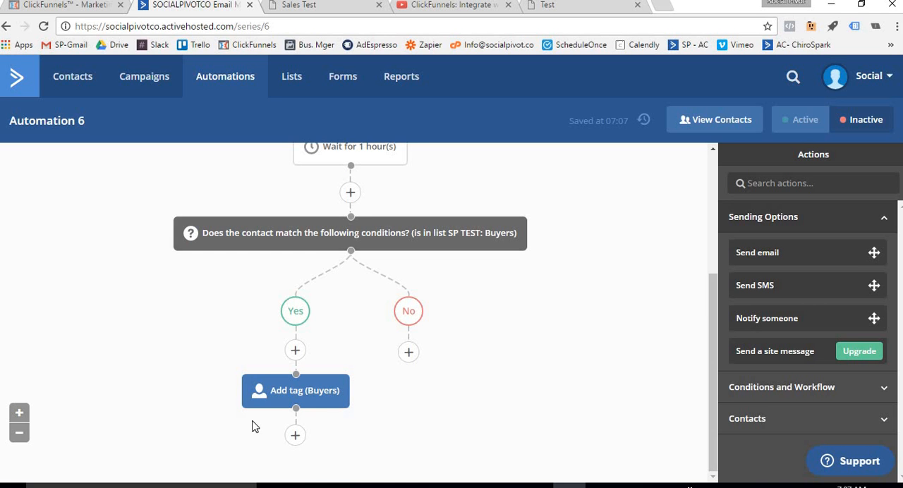
Add an Unsubscribe action after the Buyers tag that removes the contact from the list SP TEST: Contacts
{"action": "left_click", "coordinate": [295, 436]}
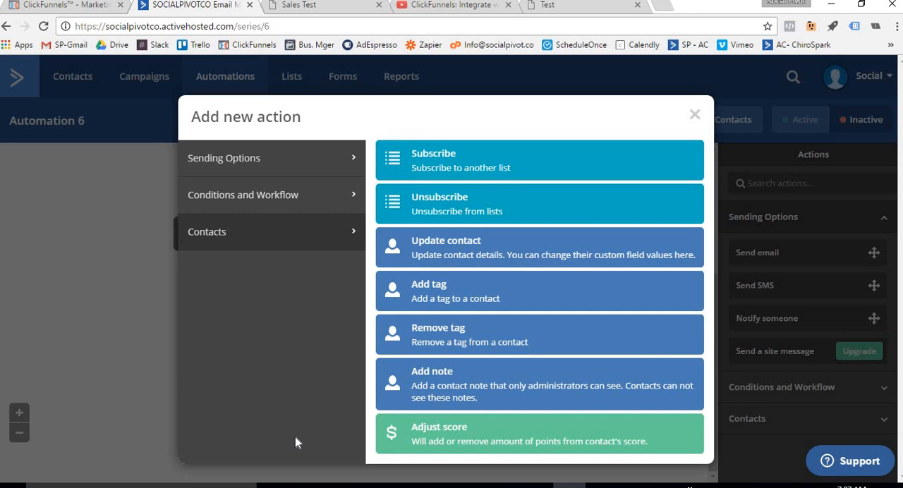
{"action": "left_click", "coordinate": [453, 212]}
{"action": "left_click", "coordinate": [262, 390]}
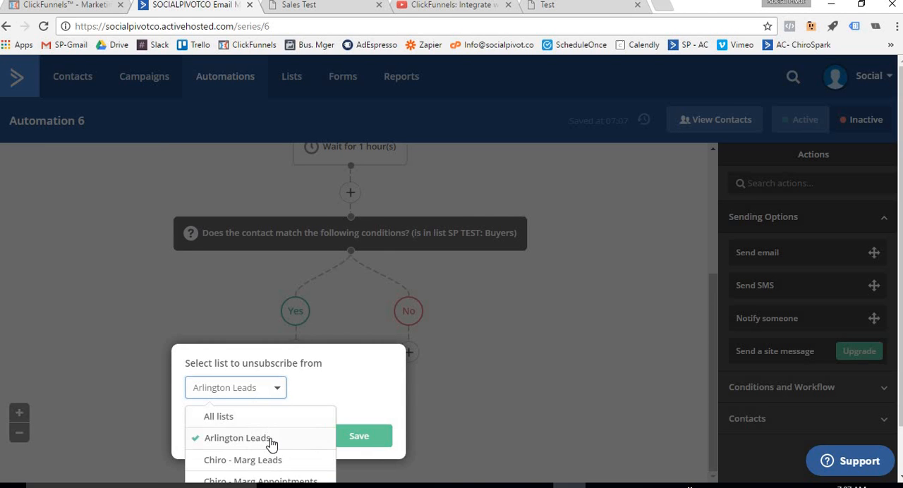
{"action": "left_click", "coordinate": [257, 452]}
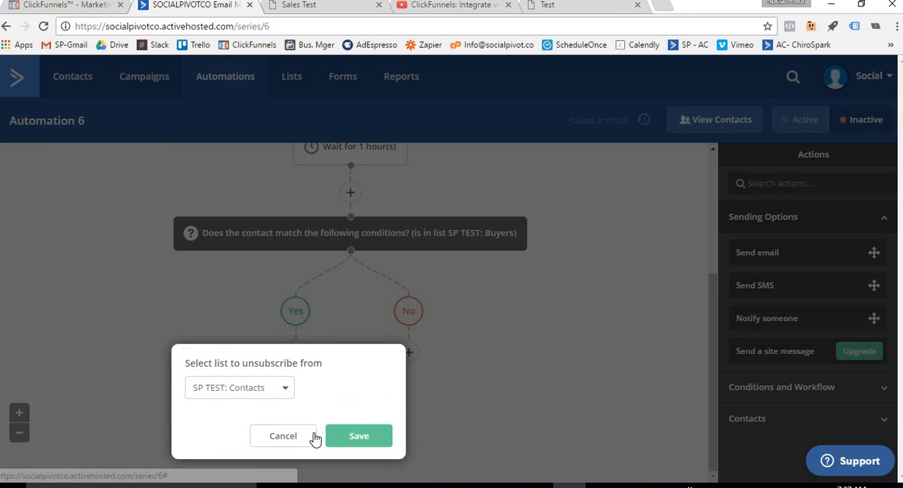
{"action": "left_click", "coordinate": [351, 438]}
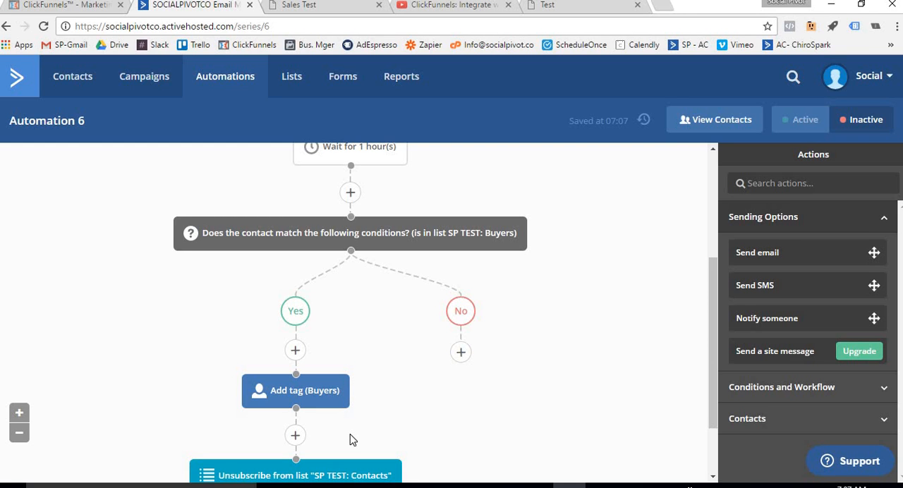
Finish the Yes branch with an End this automation action after the unsubscribe action
{"action": "scroll", "coordinate": [367, 429], "scroll_direction": "down", "scroll_amount": 1}
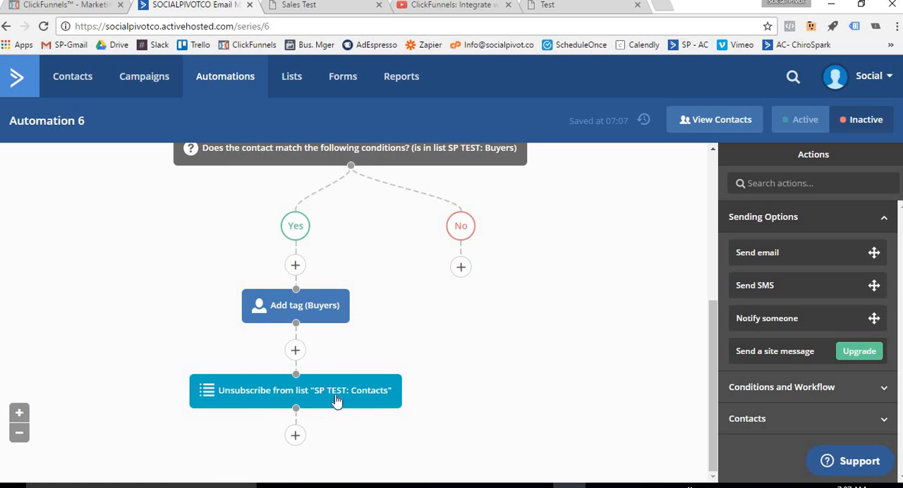
{"action": "scroll", "coordinate": [297, 311], "scroll_direction": "up", "scroll_amount": 1}
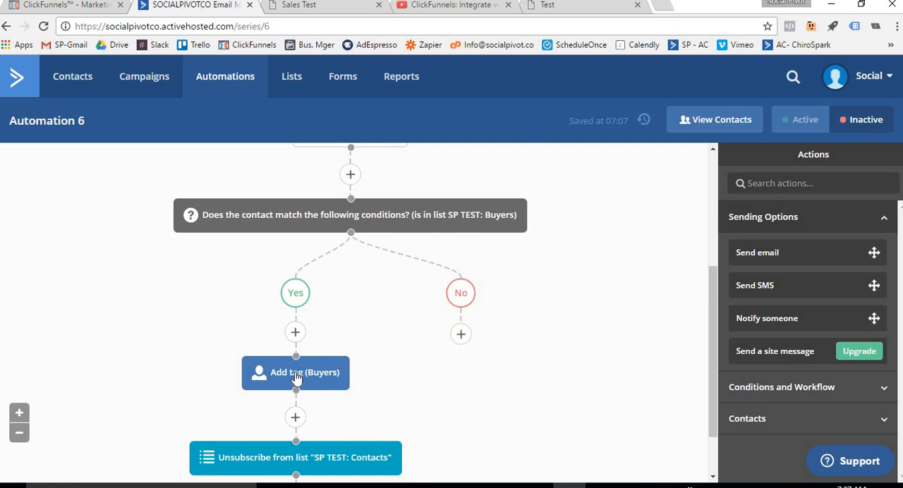
{"action": "scroll", "coordinate": [244, 353], "scroll_direction": "down", "scroll_amount": 1}
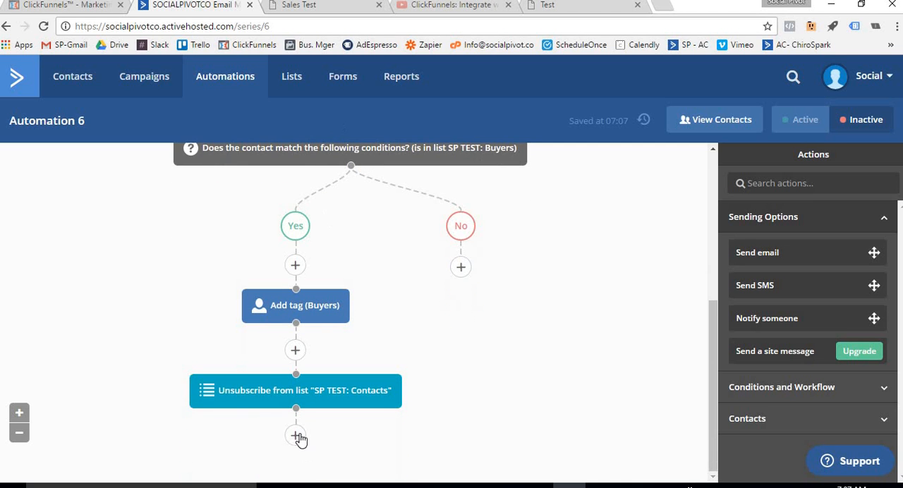
{"action": "left_click", "coordinate": [297, 436]}
{"action": "left_click", "coordinate": [257, 171]}
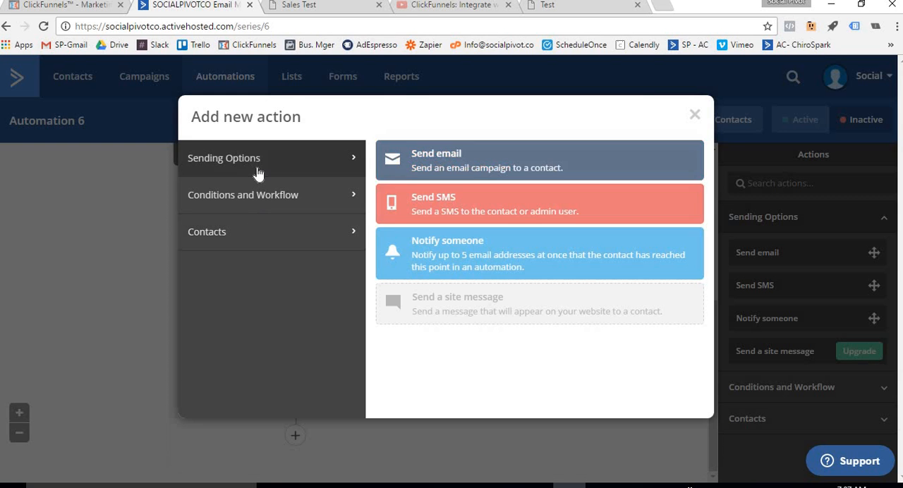
{"action": "left_click", "coordinate": [253, 202]}
{"action": "scroll", "coordinate": [497, 338], "scroll_direction": "down", "scroll_amount": 1}
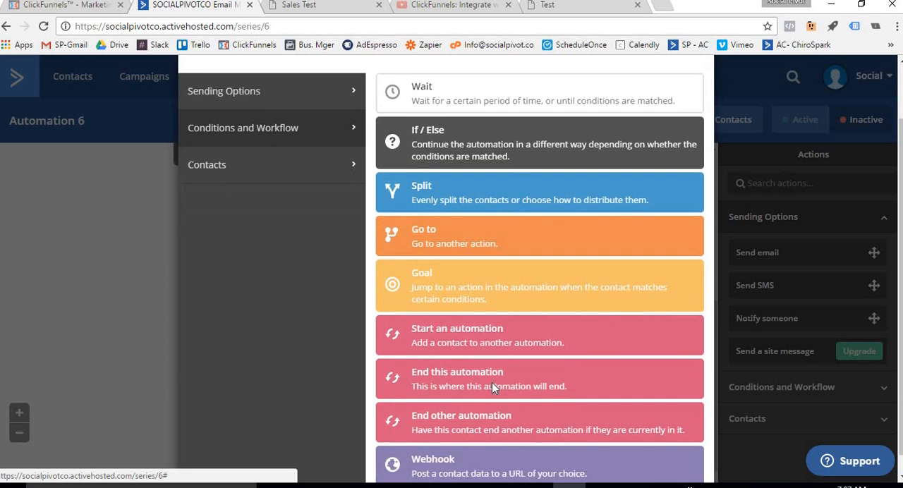
{"action": "left_click", "coordinate": [491, 383]}
Add a Send email action on the No branch with a new email named Test, then save and exit without choosing a template
{"action": "scroll", "coordinate": [429, 379], "scroll_direction": "up", "scroll_amount": 3}
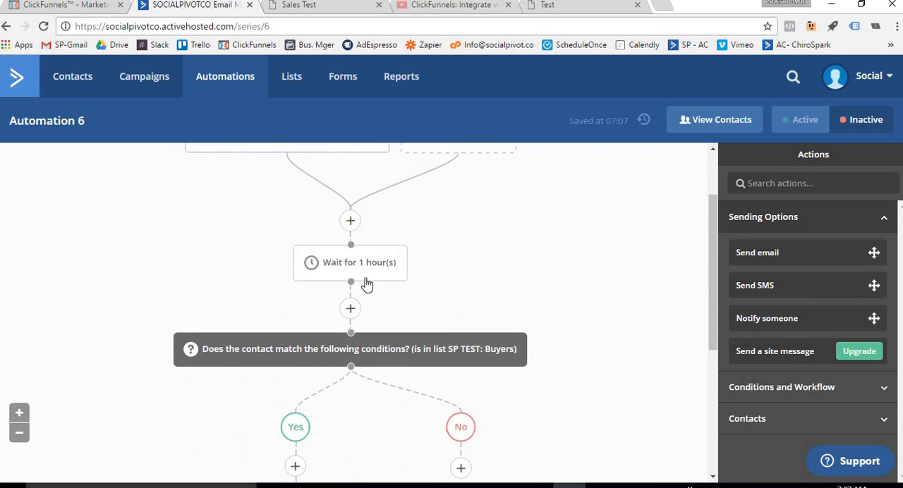
{"action": "scroll", "coordinate": [296, 292], "scroll_direction": "down", "scroll_amount": 3}
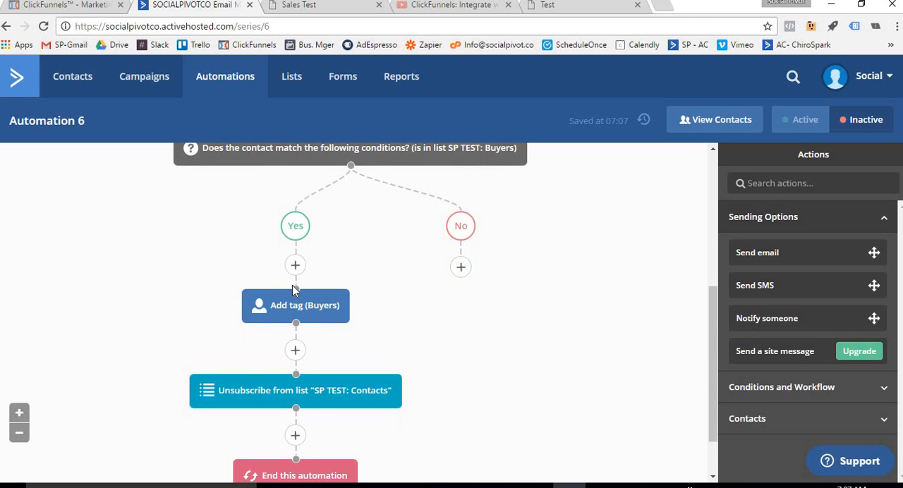
{"action": "scroll", "coordinate": [349, 324], "scroll_direction": "down", "scroll_amount": 1}
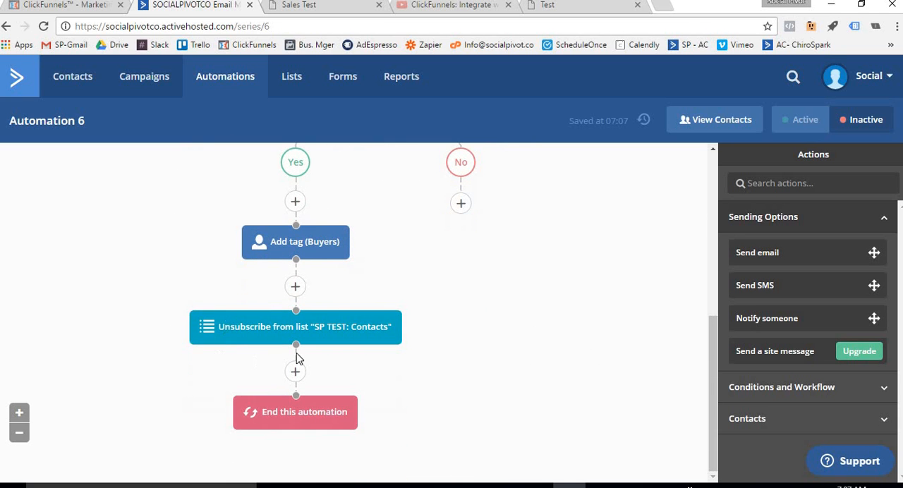
{"action": "scroll", "coordinate": [460, 383], "scroll_direction": "up", "scroll_amount": 2}
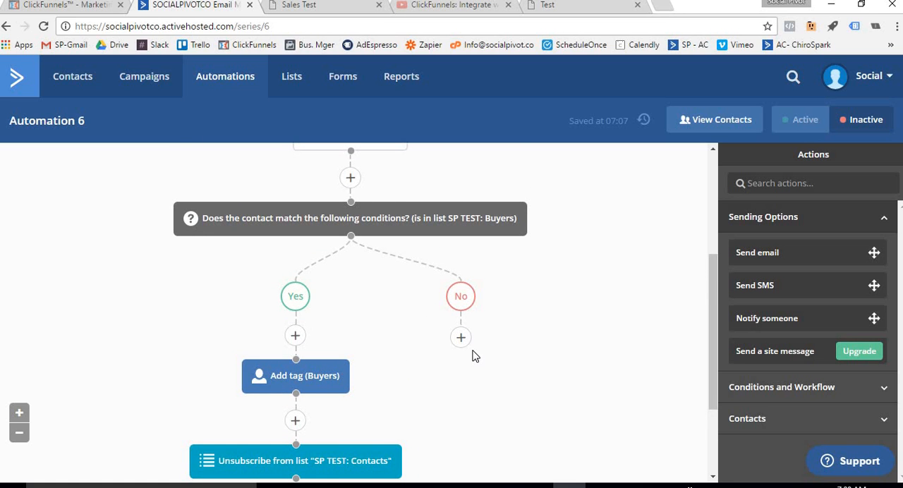
{"action": "left_click", "coordinate": [460, 340]}
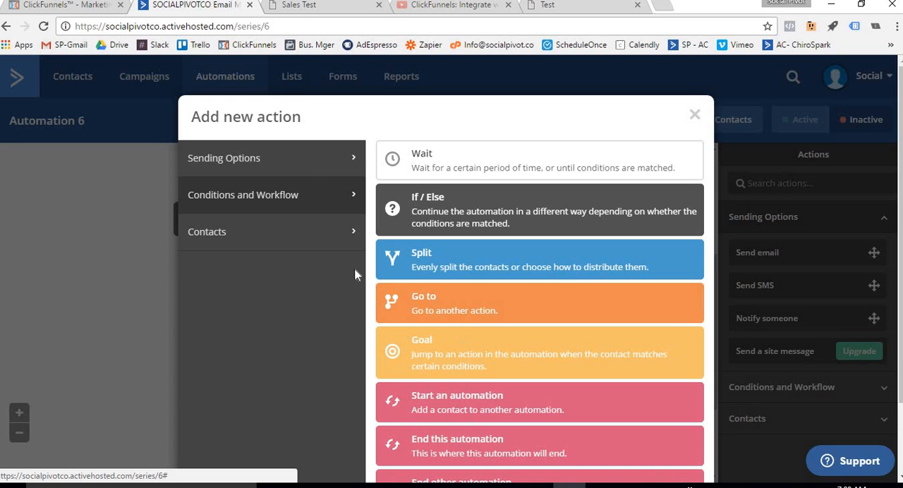
{"action": "left_click", "coordinate": [299, 174]}
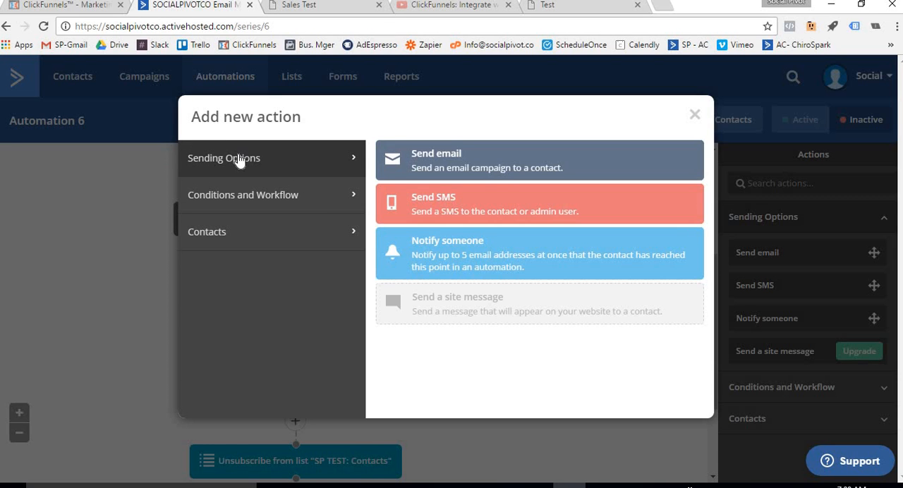
{"action": "left_click", "coordinate": [453, 154]}
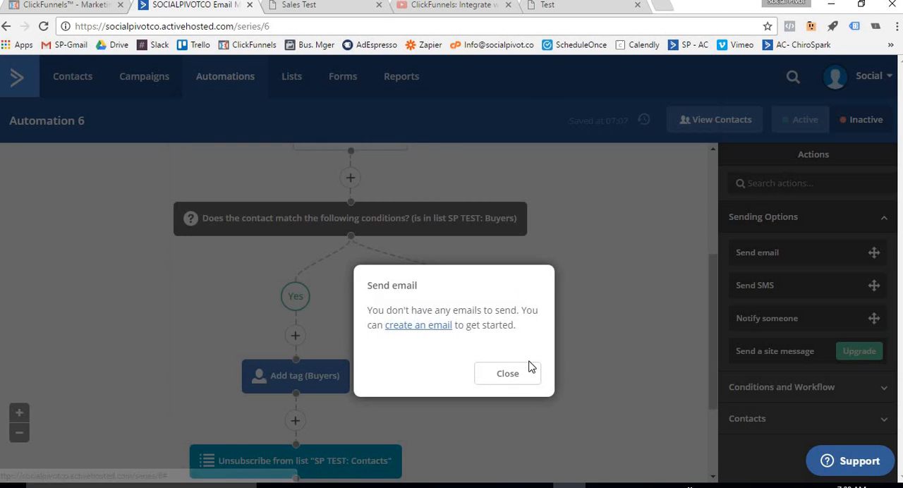
{"action": "left_click", "coordinate": [435, 328]}
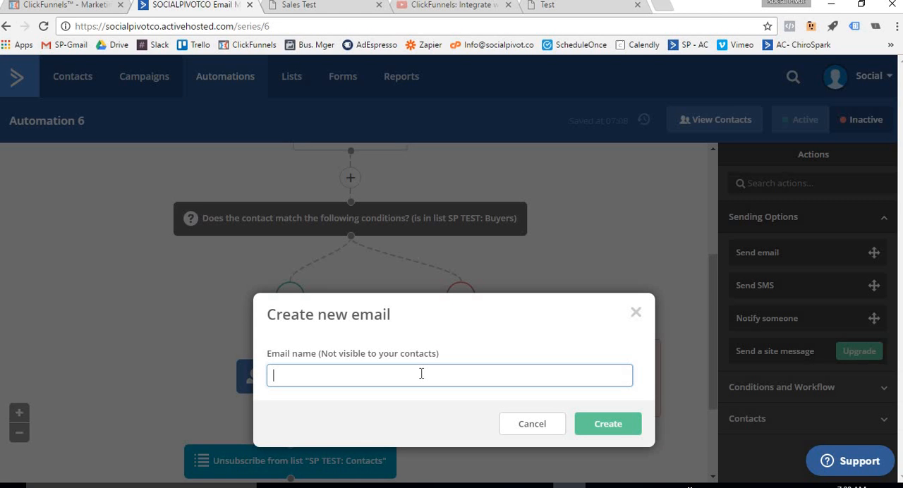
{"action": "type", "text": "Test"}
{"action": "left_click", "coordinate": [611, 428]}
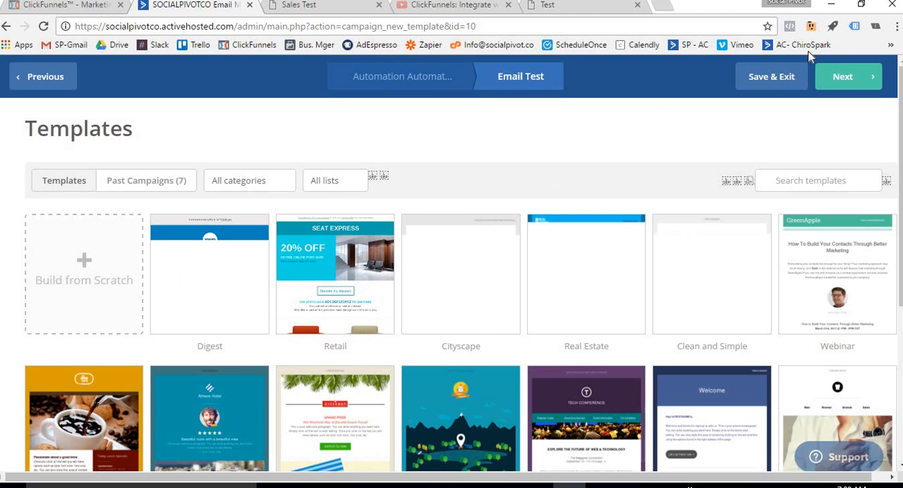
{"action": "left_click", "coordinate": [769, 81]}
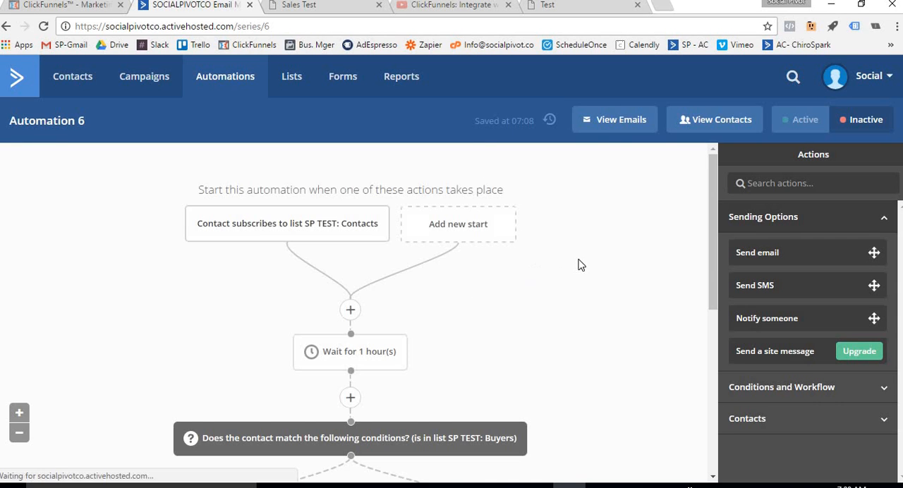
Finish the No branch with an End this automation action after the Test email
{"action": "scroll", "coordinate": [581, 266], "scroll_direction": "down", "scroll_amount": 5}
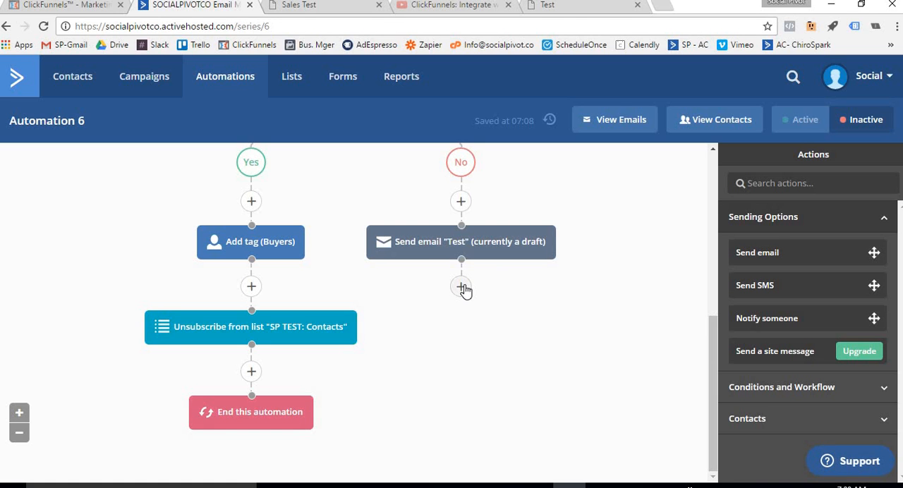
{"action": "scroll", "coordinate": [464, 289], "scroll_direction": "up", "scroll_amount": 1}
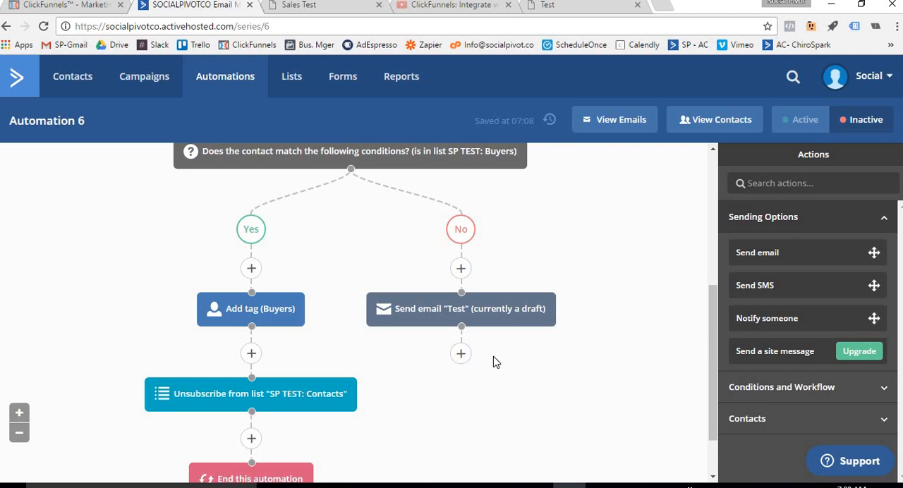
{"action": "scroll", "coordinate": [496, 362], "scroll_direction": "up", "scroll_amount": 1}
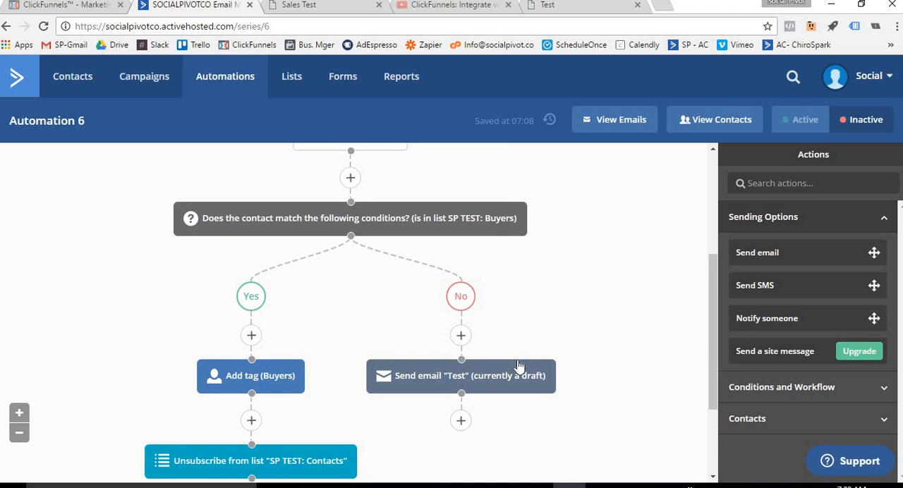
{"action": "scroll", "coordinate": [520, 369], "scroll_direction": "down", "scroll_amount": 1}
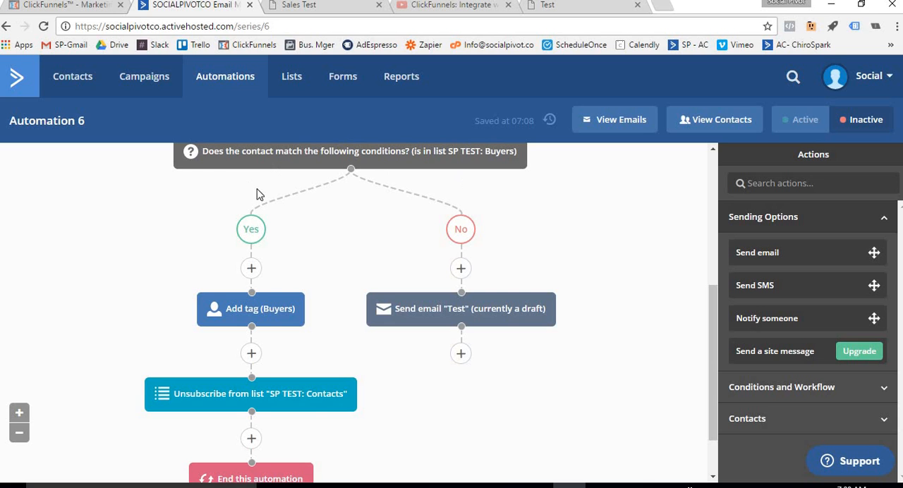
{"action": "scroll", "coordinate": [585, 262], "scroll_direction": "up", "scroll_amount": 1}
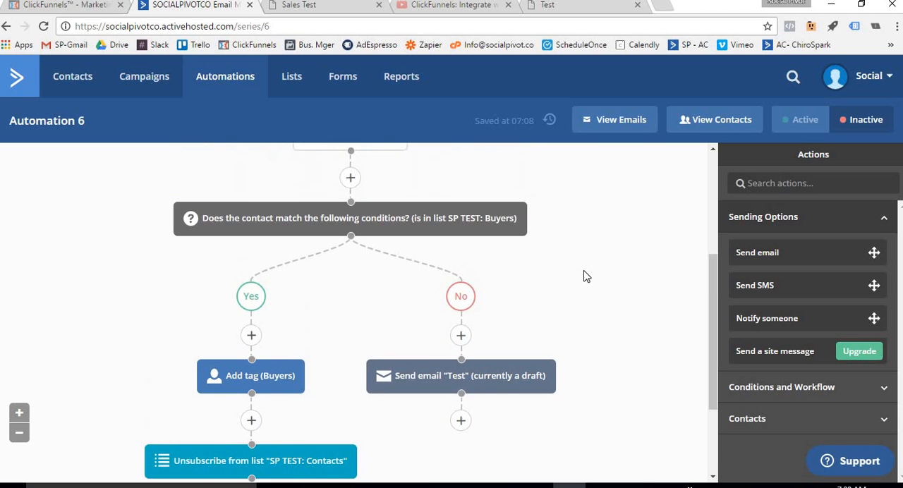
{"action": "scroll", "coordinate": [585, 276], "scroll_direction": "down", "scroll_amount": 1}
{"action": "left_click", "coordinate": [460, 353]}
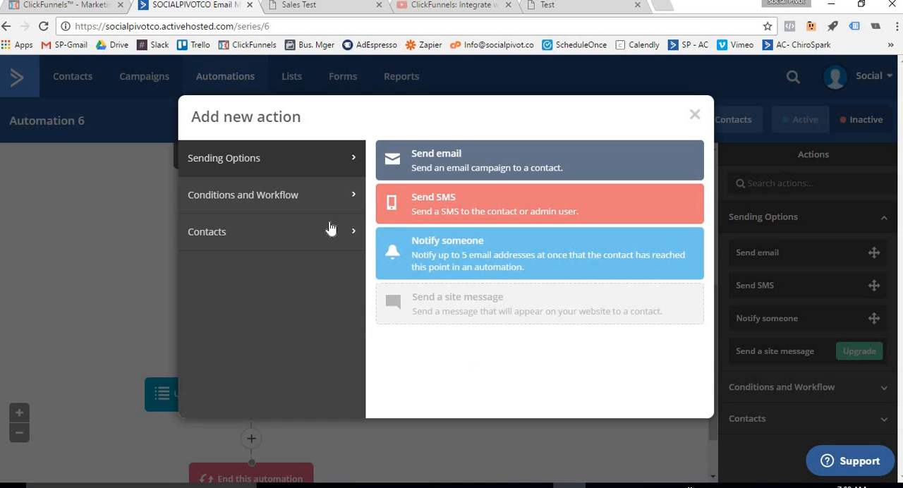
{"action": "left_click", "coordinate": [295, 207]}
{"action": "left_click", "coordinate": [271, 239]}
{"action": "left_click", "coordinate": [277, 201]}
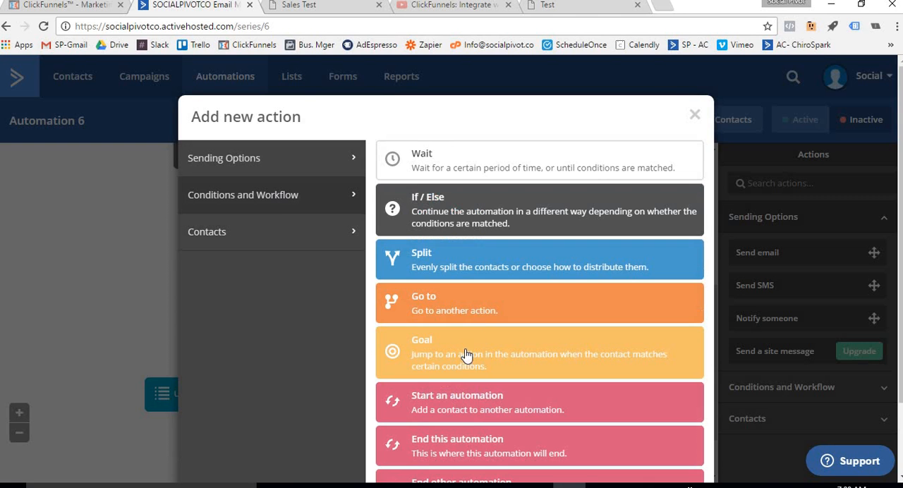
{"action": "left_click", "coordinate": [473, 437]}
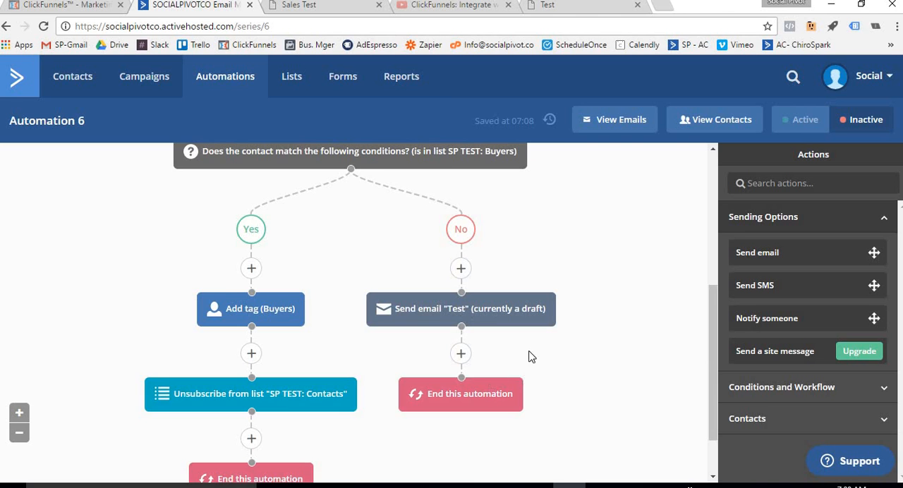
{"action": "scroll", "coordinate": [554, 342], "scroll_direction": "up", "scroll_amount": 4}
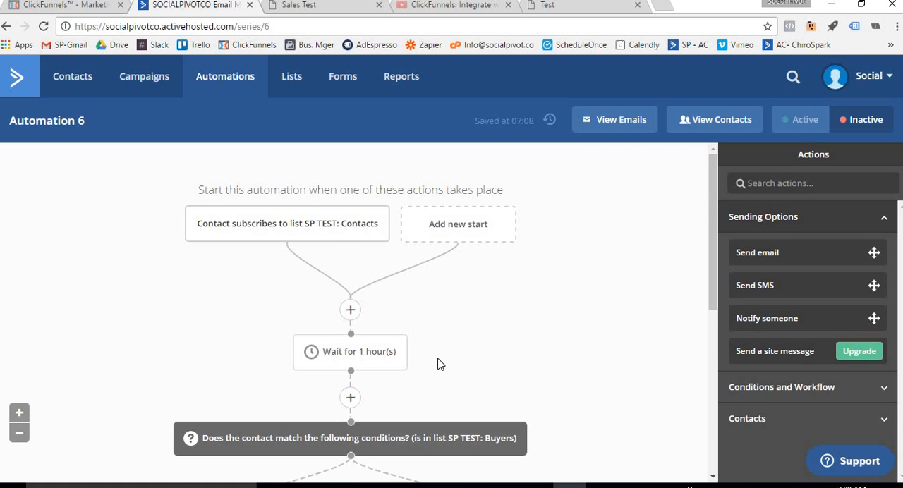
{"action": "scroll", "coordinate": [438, 355], "scroll_direction": "down", "scroll_amount": 2}
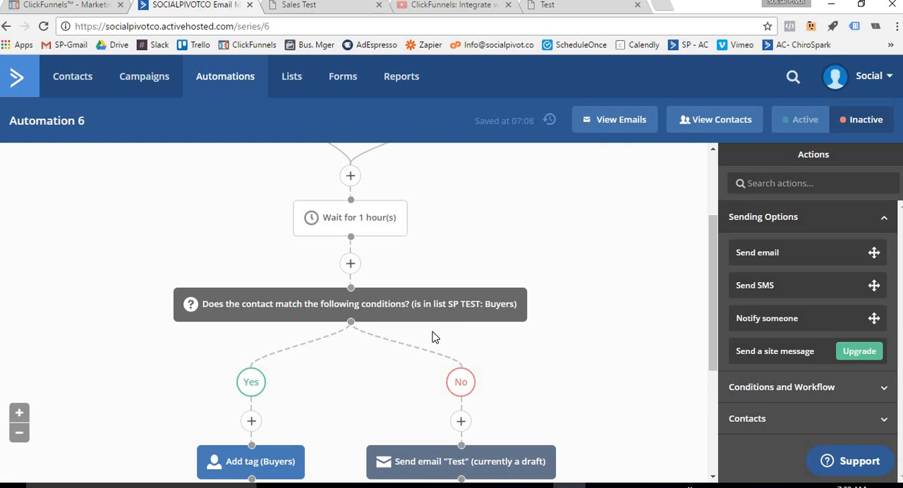
Review the finished automation from the SP TEST: Buyers condition through the actions on its Yes and No branches and back to the start trigger
{"action": "mouse_move", "coordinate": [464, 305]}
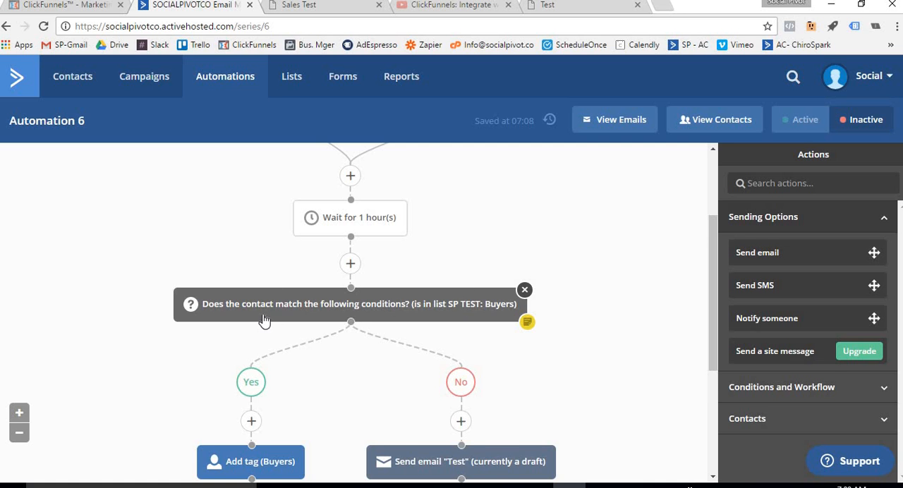
{"action": "scroll", "coordinate": [261, 319], "scroll_direction": "down", "scroll_amount": 1}
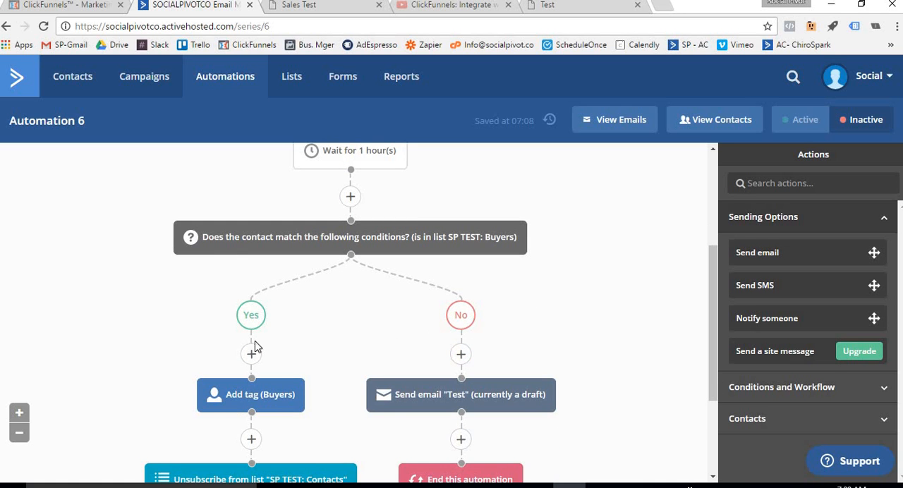
{"action": "scroll", "coordinate": [243, 388], "scroll_direction": "down", "scroll_amount": 1}
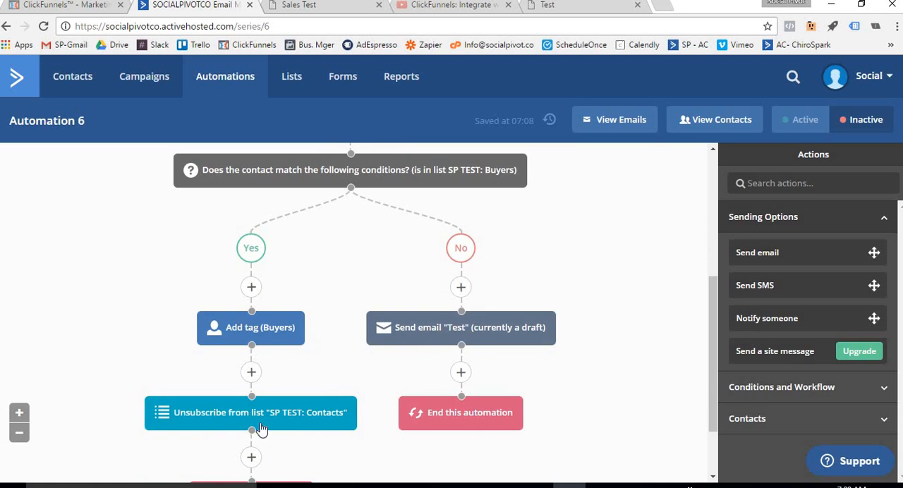
{"action": "scroll", "coordinate": [279, 428], "scroll_direction": "down", "scroll_amount": 1}
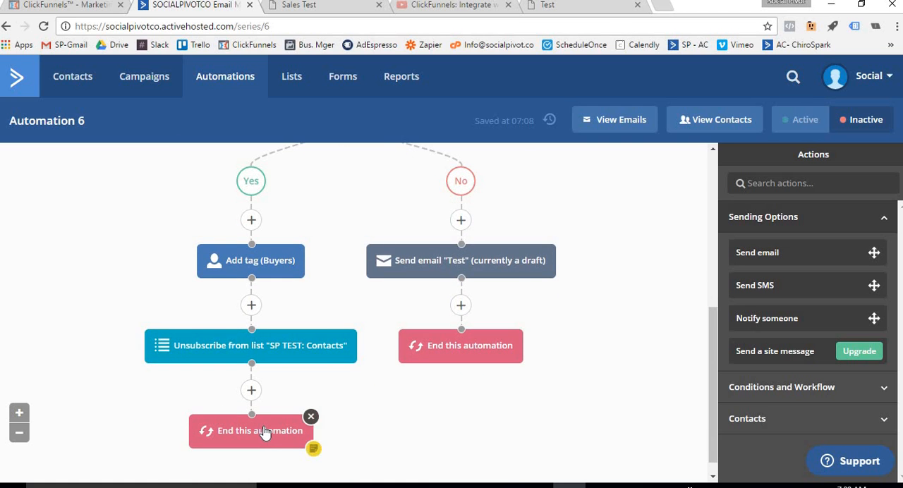
{"action": "scroll", "coordinate": [268, 426], "scroll_direction": "up", "scroll_amount": 2}
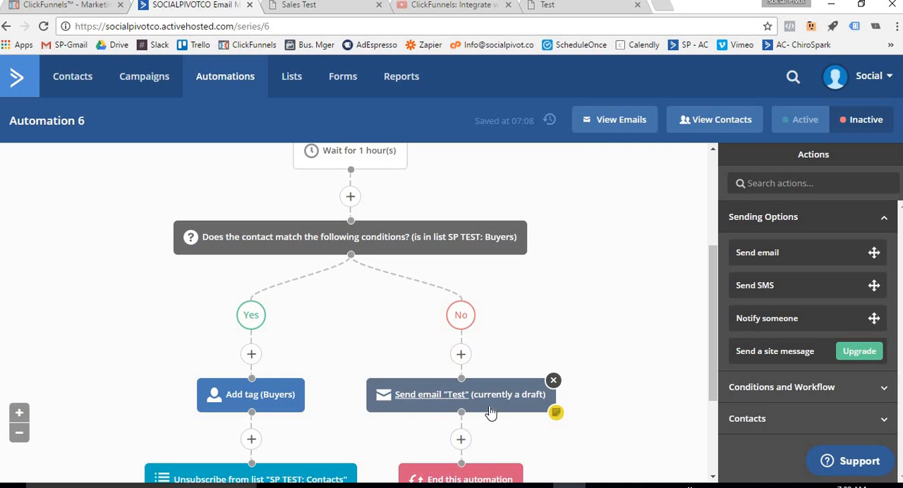
{"action": "scroll", "coordinate": [643, 348], "scroll_direction": "down", "scroll_amount": 1}
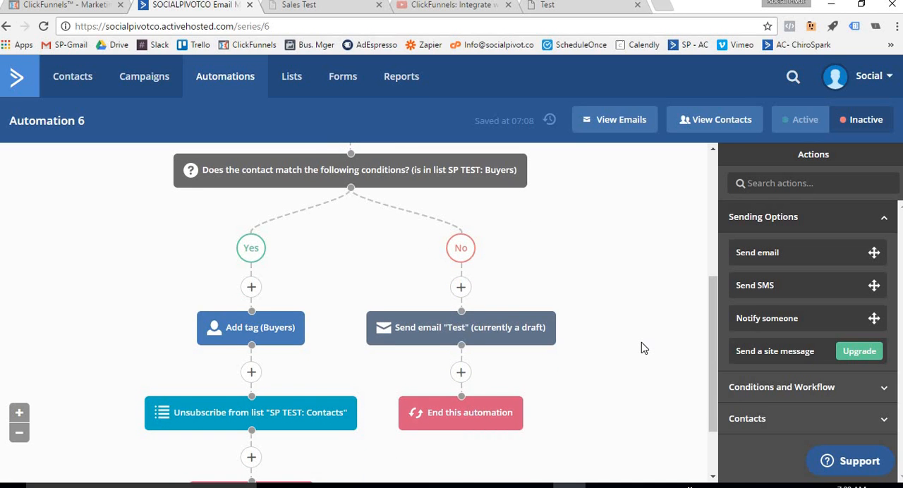
{"action": "scroll", "coordinate": [643, 348], "scroll_direction": "up", "scroll_amount": 4}
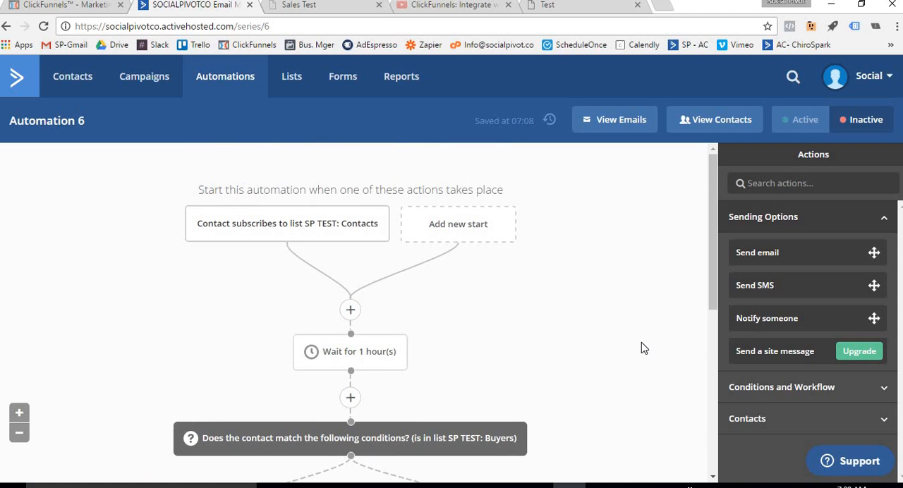